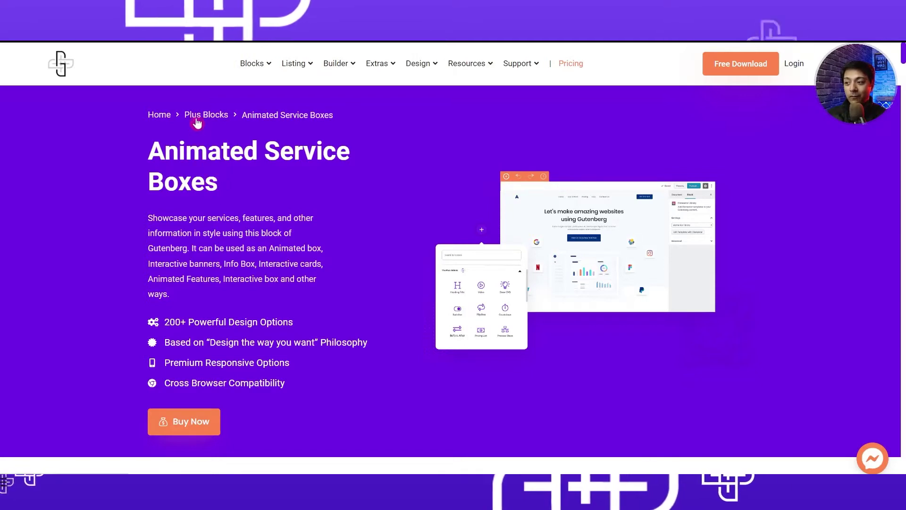
Scroll through the Animated Service Boxes demos on The Plus Addons website
{"action": "left_click_drag", "start_coordinate": [903, 61], "coordinate": [902, 115]}
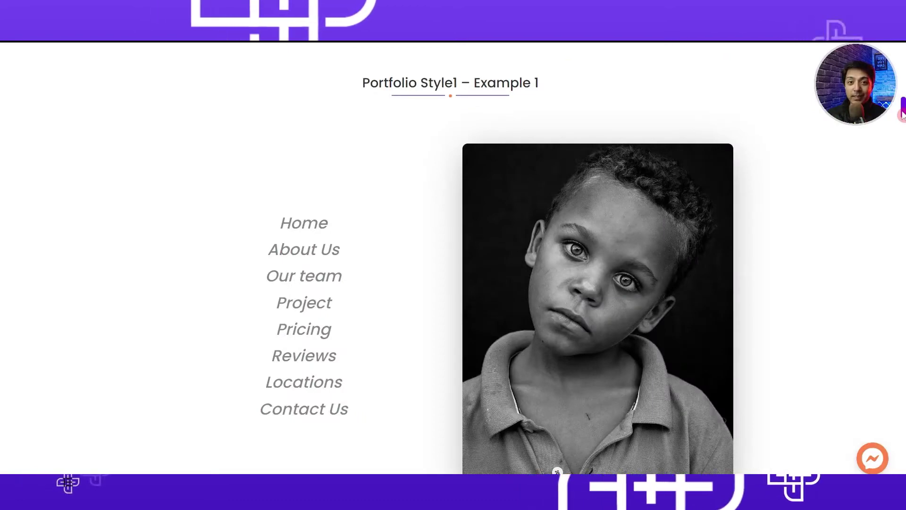
{"action": "mouse_move", "coordinate": [687, 68]}
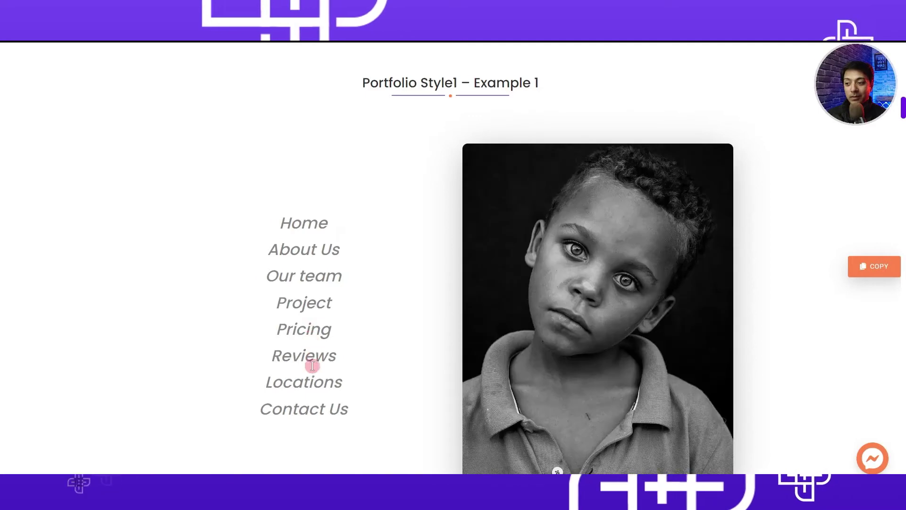
{"action": "scroll", "coordinate": [314, 405], "scroll_direction": "down", "scroll_amount": 10}
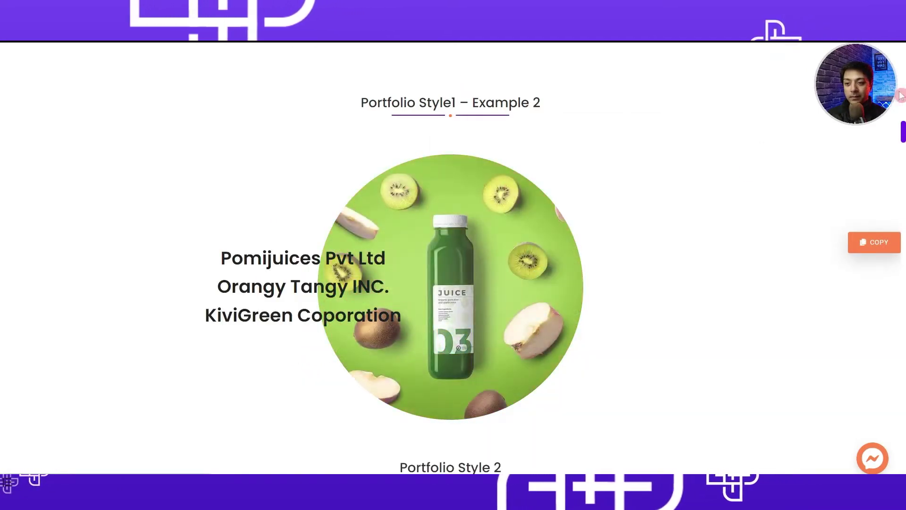
{"action": "scroll", "coordinate": [460, 165], "scroll_direction": "down", "scroll_amount": 9}
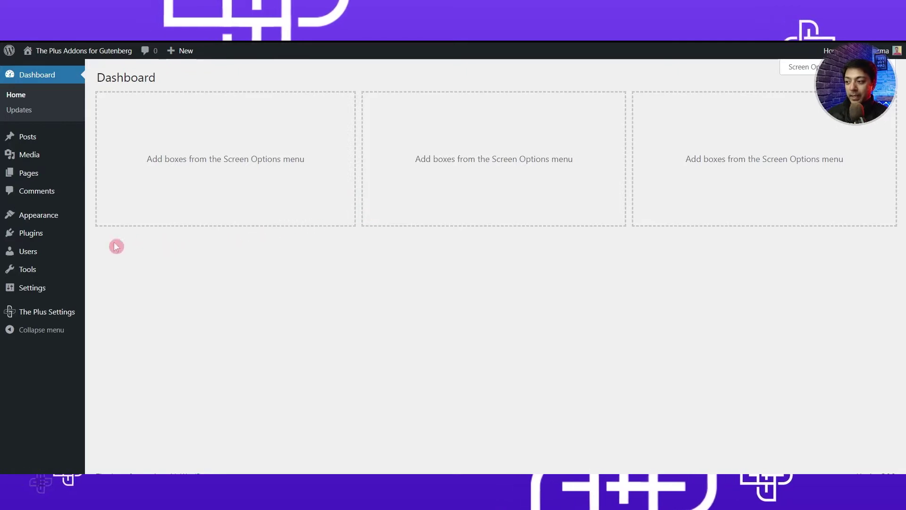
Check the Installed Plugins list, then view the beauty product page on the live site
{"action": "mouse_move", "coordinate": [43, 237]}
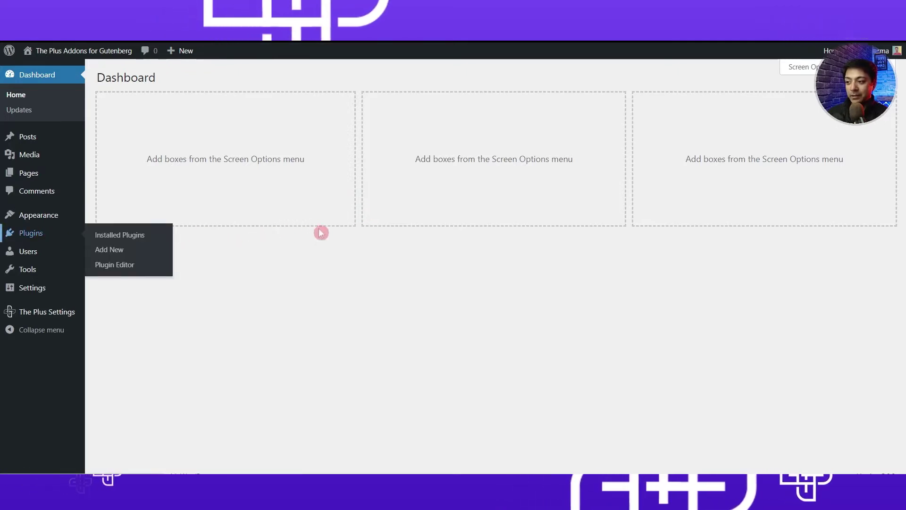
{"action": "left_click", "coordinate": [120, 235]}
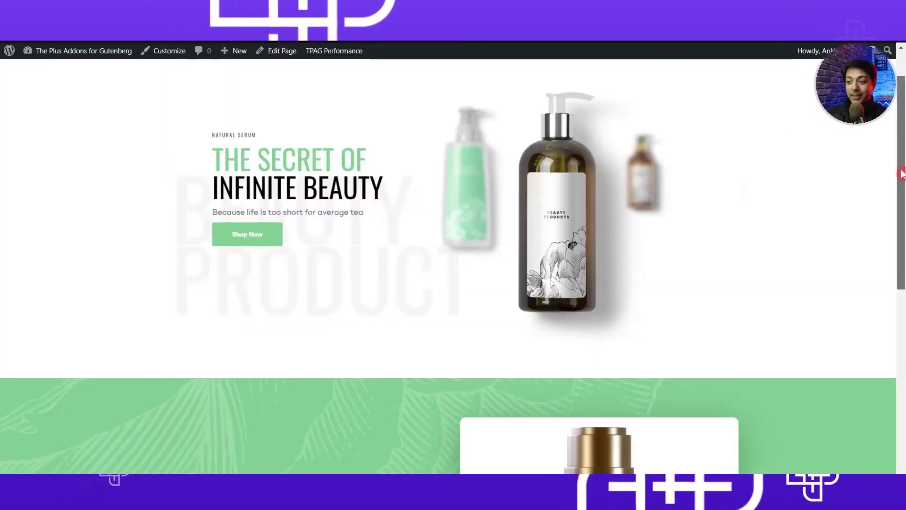
{"action": "left_click_drag", "start_coordinate": [902, 174], "coordinate": [903, 319]}
Open the product page in the editor and scroll to the green Silky/Herby/Milky row
{"action": "mouse_move", "coordinate": [299, 311]}
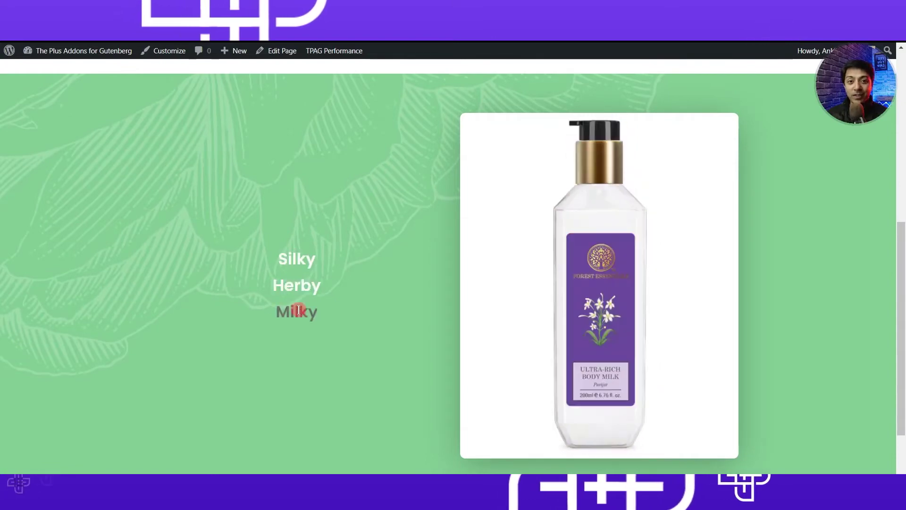
{"action": "mouse_move", "coordinate": [290, 255]}
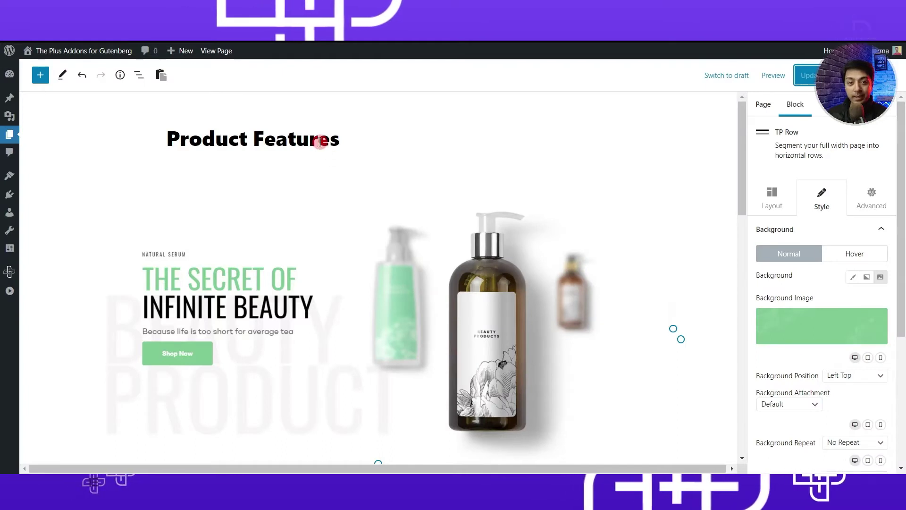
{"action": "scroll", "coordinate": [324, 154], "scroll_direction": "down", "scroll_amount": 2}
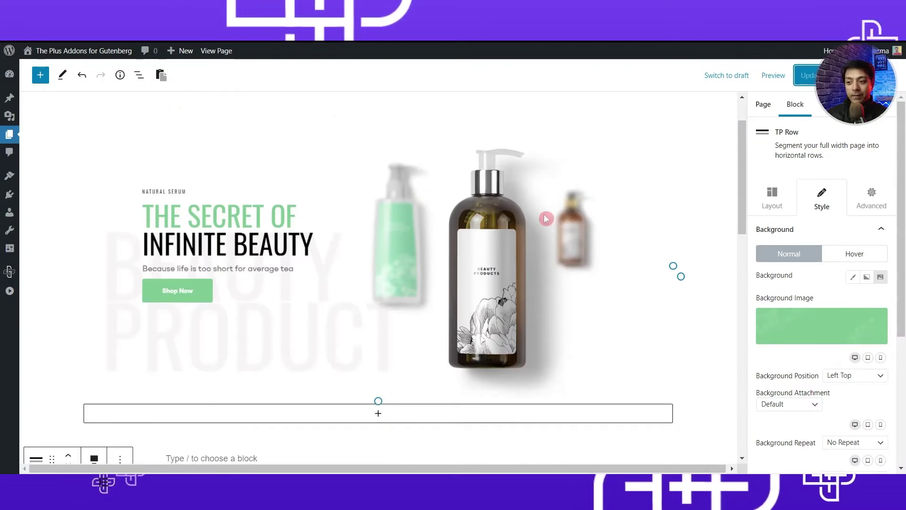
{"action": "scroll", "coordinate": [572, 217], "scroll_direction": "down", "scroll_amount": 10}
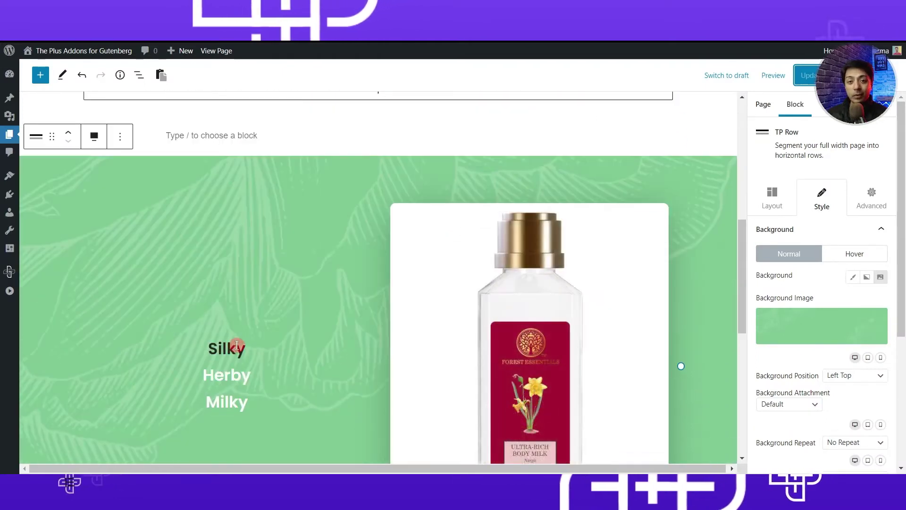
{"action": "scroll", "coordinate": [236, 345], "scroll_direction": "down", "scroll_amount": 4}
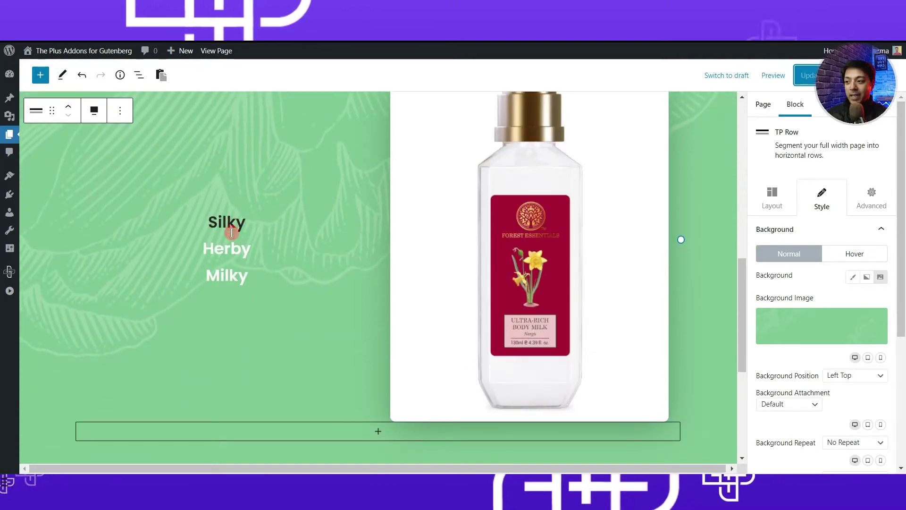
{"action": "mouse_move", "coordinate": [223, 279]}
{"action": "scroll", "coordinate": [430, 252], "scroll_direction": "up", "scroll_amount": 2}
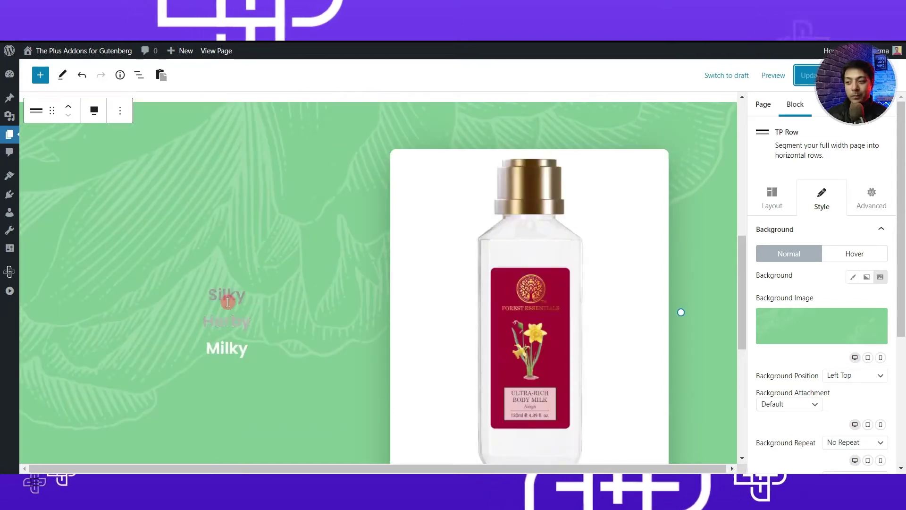
{"action": "scroll", "coordinate": [406, 178], "scroll_direction": "down", "scroll_amount": 3}
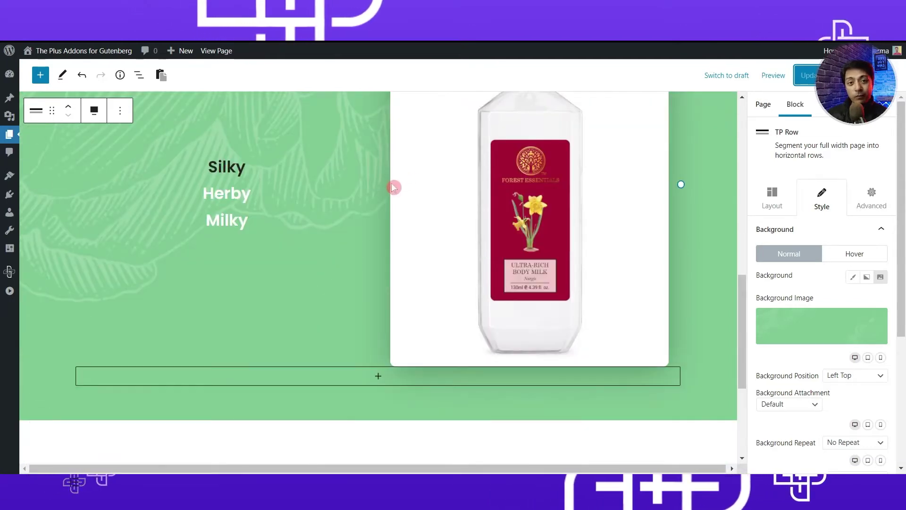
{"action": "scroll", "coordinate": [273, 253], "scroll_direction": "up", "scroll_amount": 2}
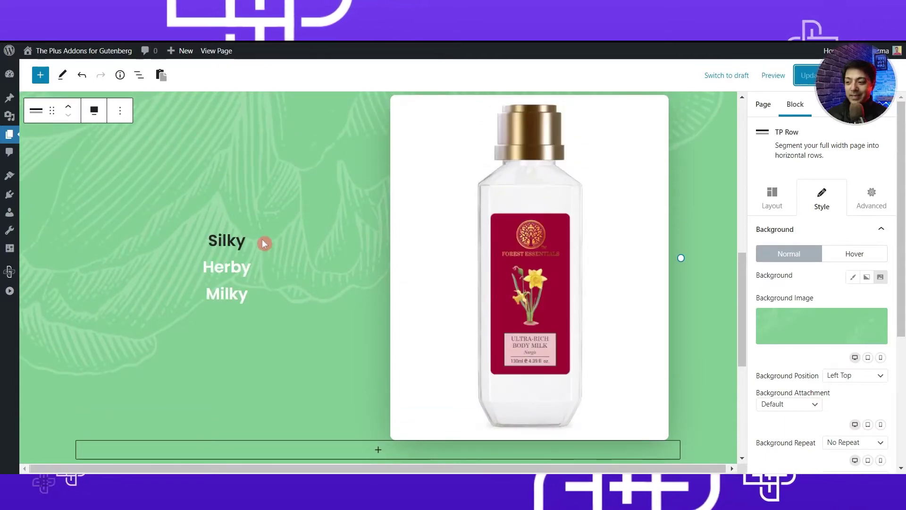
{"action": "mouse_move", "coordinate": [229, 301]}
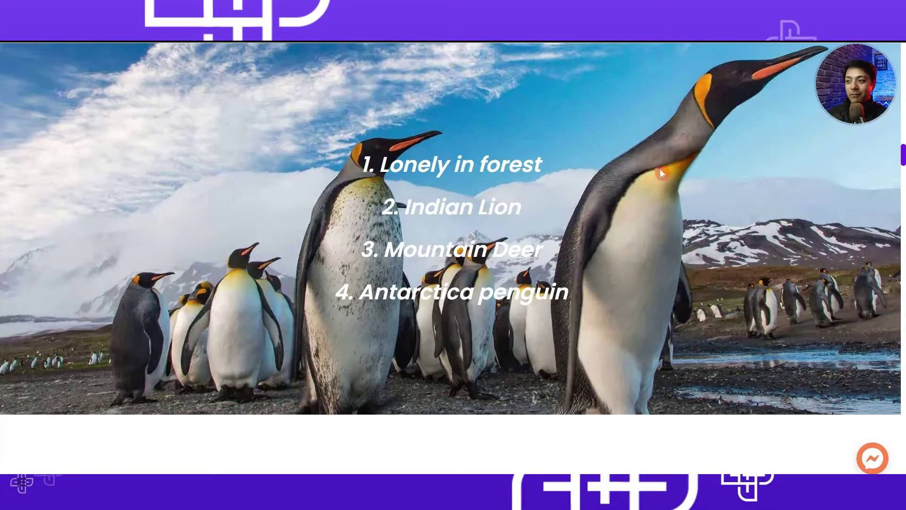
Copy the Portfolio Style1 – Example 1 demo block and return to the editor
{"action": "mouse_move", "coordinate": [678, 208]}
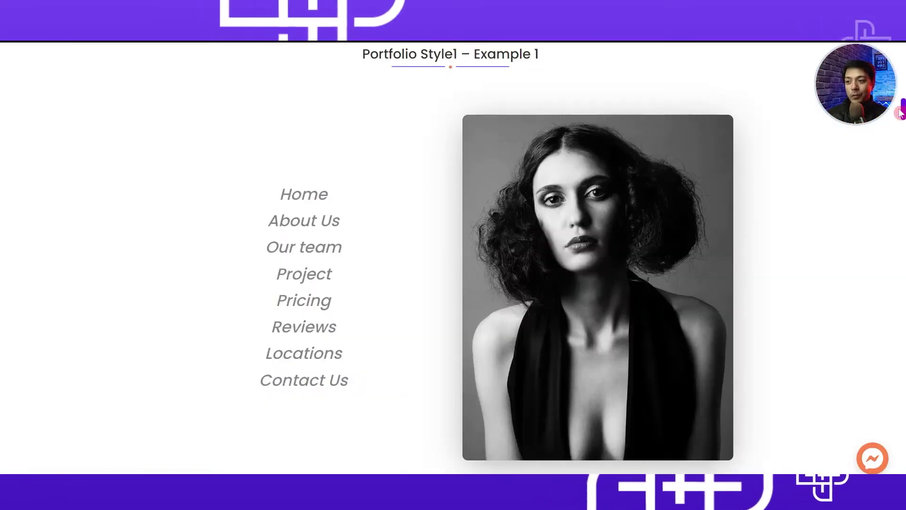
{"action": "mouse_move", "coordinate": [894, 123]}
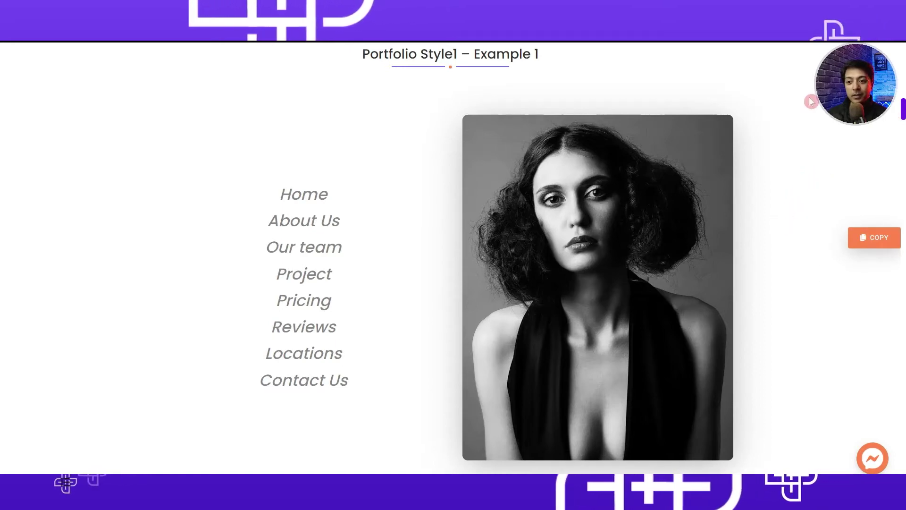
{"action": "left_click", "coordinate": [863, 243]}
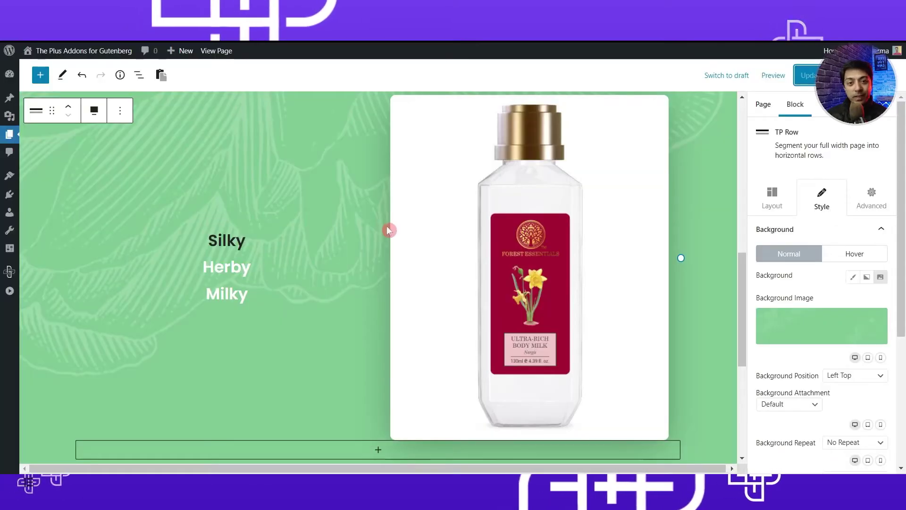
{"action": "scroll", "coordinate": [359, 245], "scroll_direction": "down", "scroll_amount": 5}
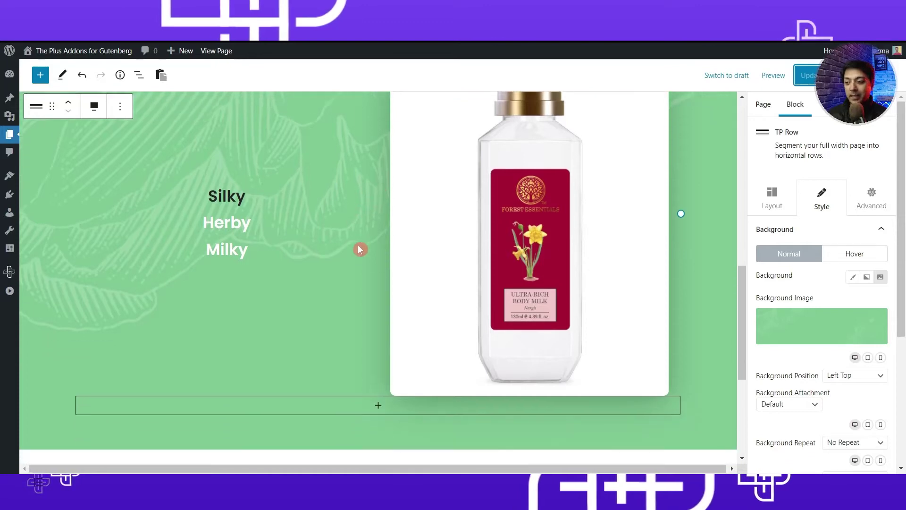
Add an empty block below the green row and paste the copied Portfolio Style1 – Example 1 block
{"action": "left_click", "coordinate": [279, 265]}
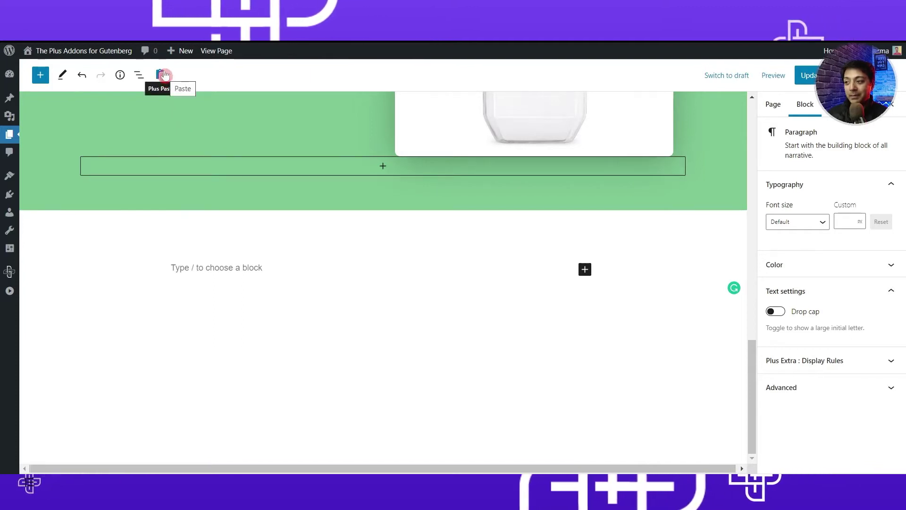
{"action": "left_click", "coordinate": [162, 75]}
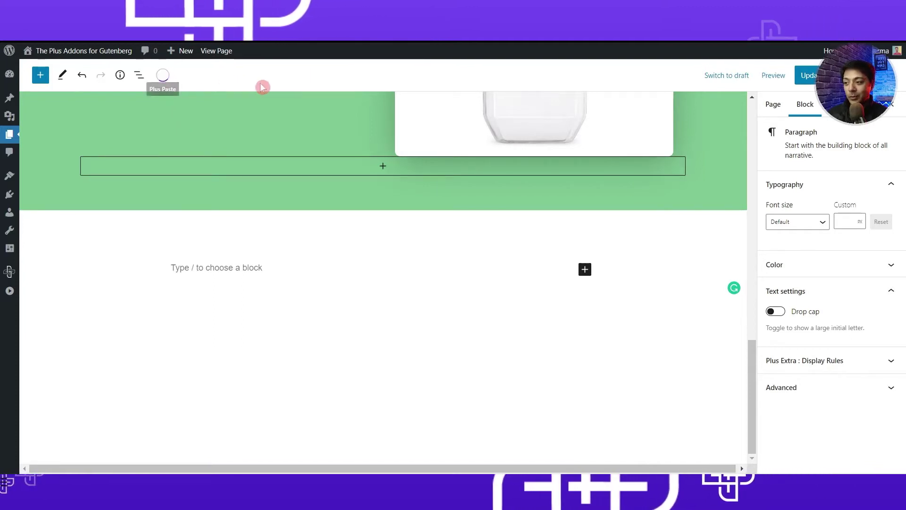
{"action": "scroll", "coordinate": [241, 227], "scroll_direction": "down", "scroll_amount": 5}
{"action": "scroll", "coordinate": [242, 269], "scroll_direction": "up", "scroll_amount": 1}
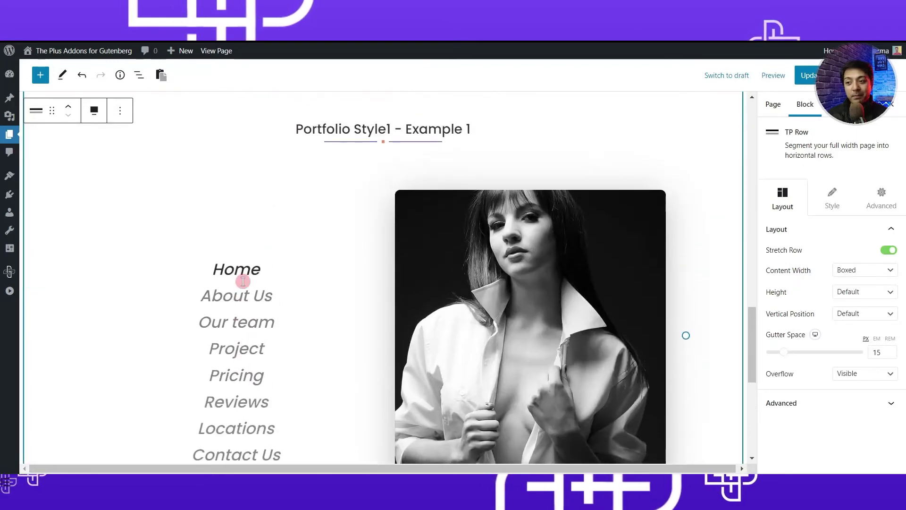
{"action": "scroll", "coordinate": [247, 331], "scroll_direction": "down", "scroll_amount": 2}
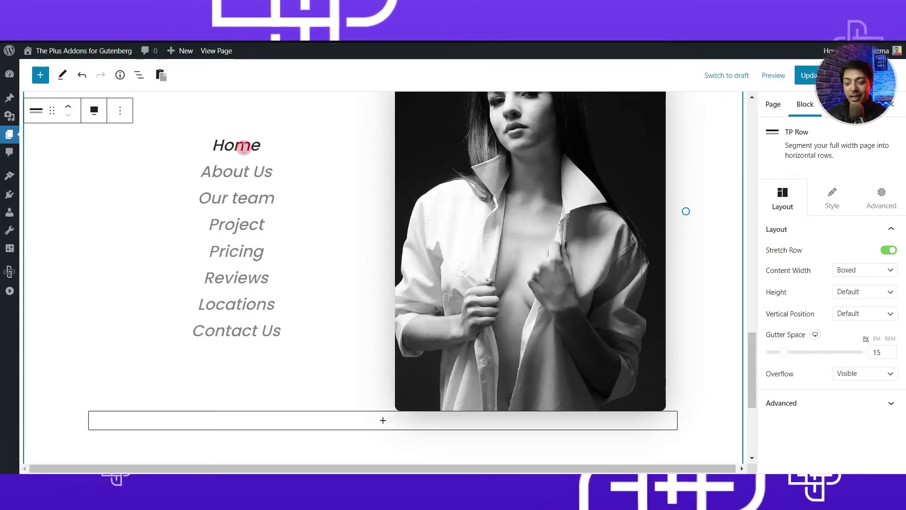
{"action": "scroll", "coordinate": [298, 265], "scroll_direction": "up", "scroll_amount": 2}
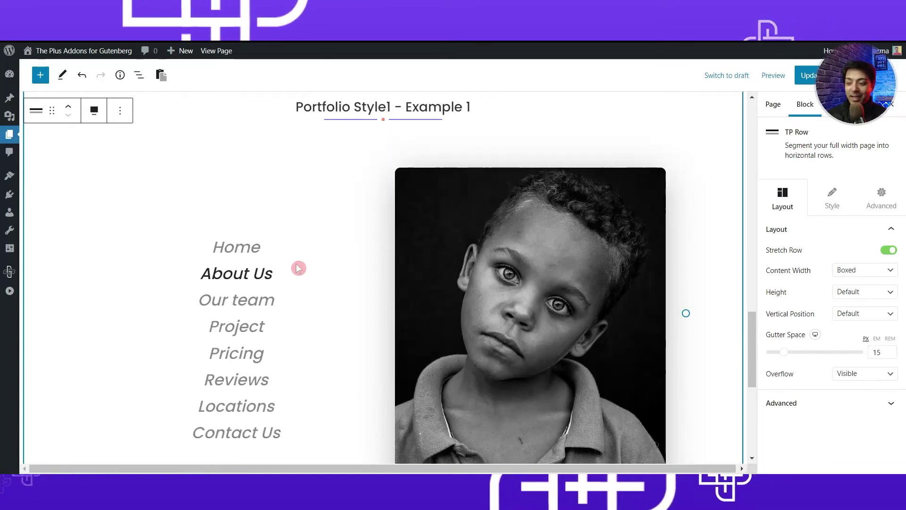
{"action": "scroll", "coordinate": [300, 282], "scroll_direction": "up", "scroll_amount": 5}
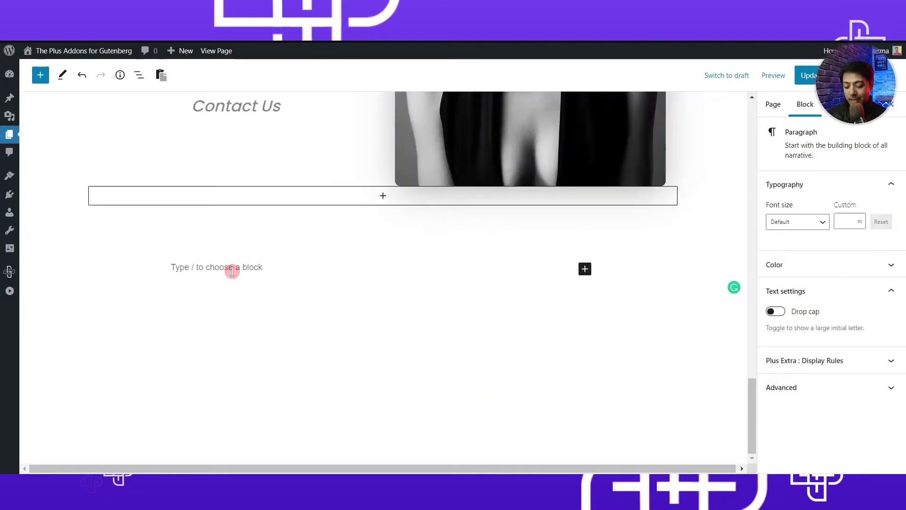
Insert a single-column TP Row with /tp row and set it to wide width
{"action": "type", "text": "/tp row"}
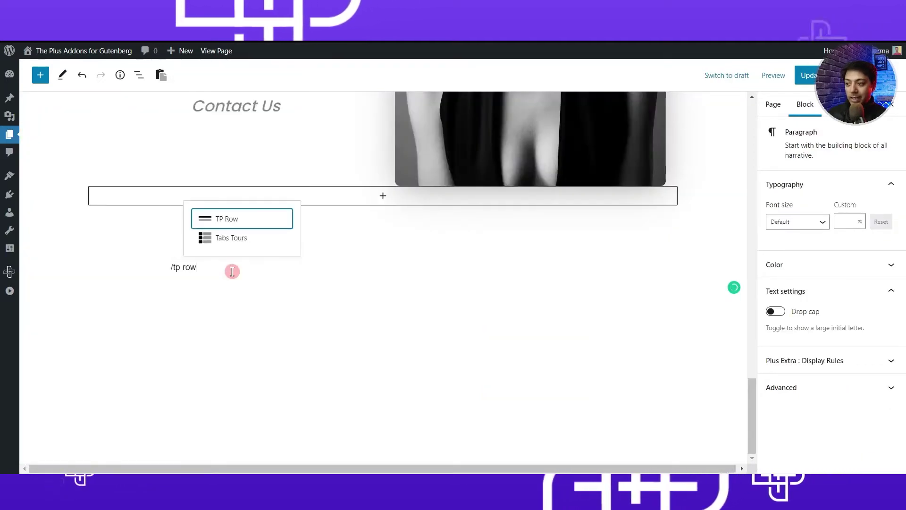
{"action": "left_click", "coordinate": [211, 219]}
{"action": "left_click", "coordinate": [208, 332]}
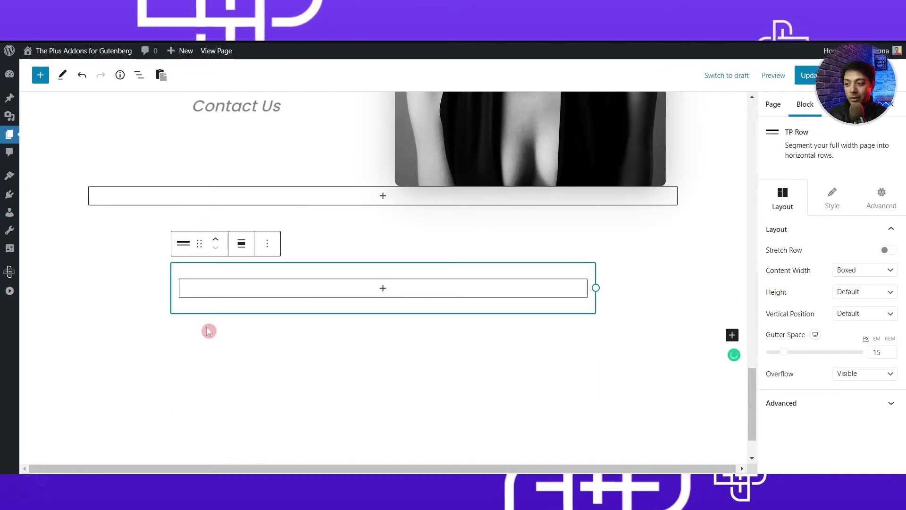
{"action": "left_click", "coordinate": [242, 244]}
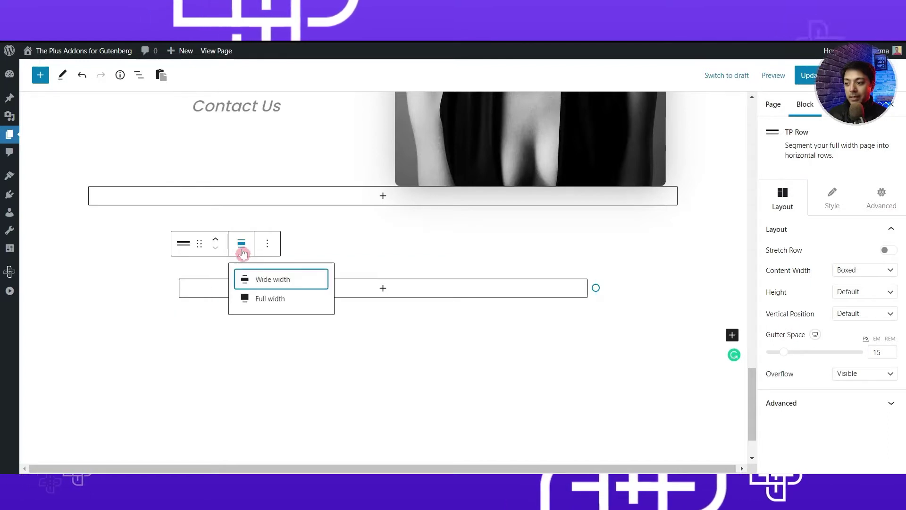
{"action": "left_click", "coordinate": [260, 282]}
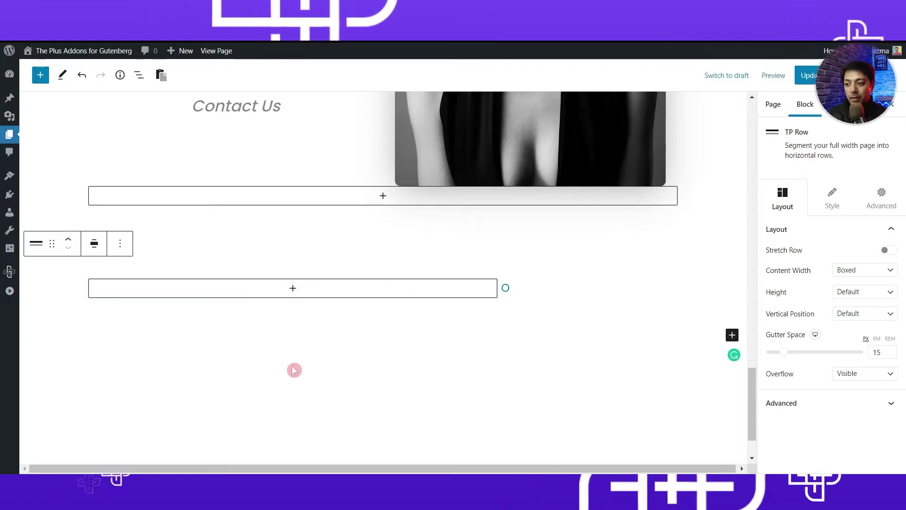
{"action": "left_click", "coordinate": [295, 291]}
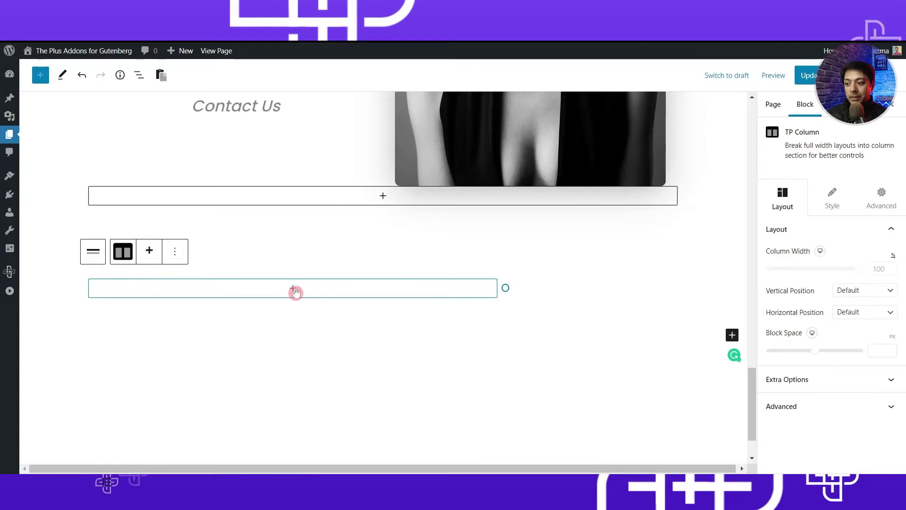
Add a TP Animated Service Boxes block to the row's column by searching 'anima'
{"action": "left_click", "coordinate": [293, 290]}
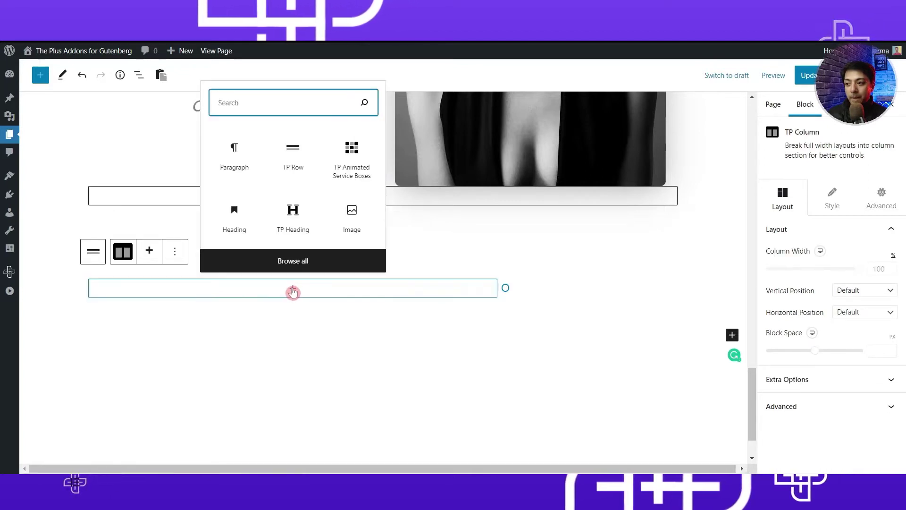
{"action": "type", "text": "animated"}
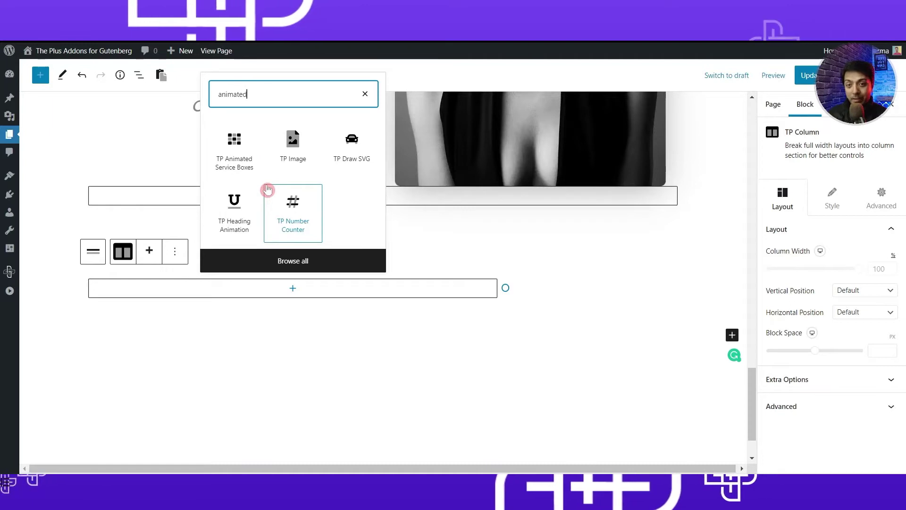
{"action": "left_click", "coordinate": [233, 147]}
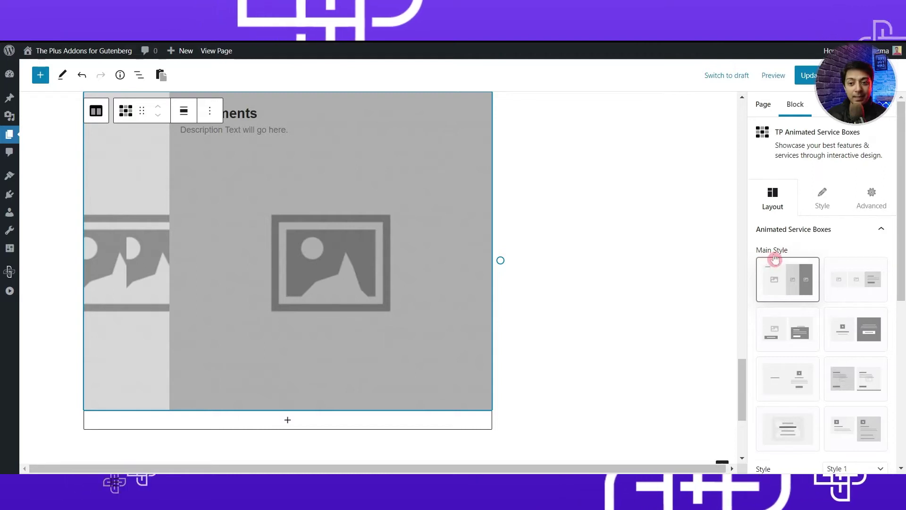
Preview several main styles and settle on Portfolio, listing Marketing, Sales and Fulfillments
{"action": "left_click", "coordinate": [837, 279]}
{"action": "left_click", "coordinate": [799, 322]}
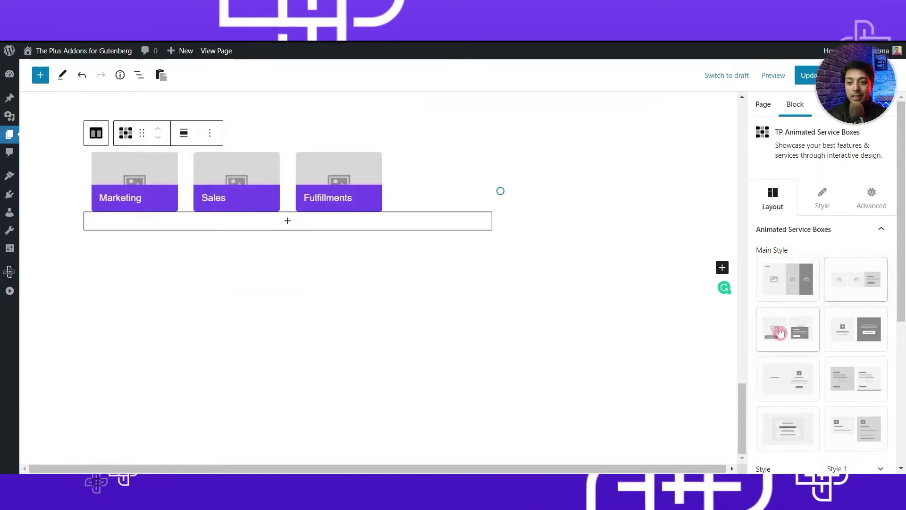
{"action": "left_click", "coordinate": [796, 383]}
{"action": "left_click", "coordinate": [842, 383]}
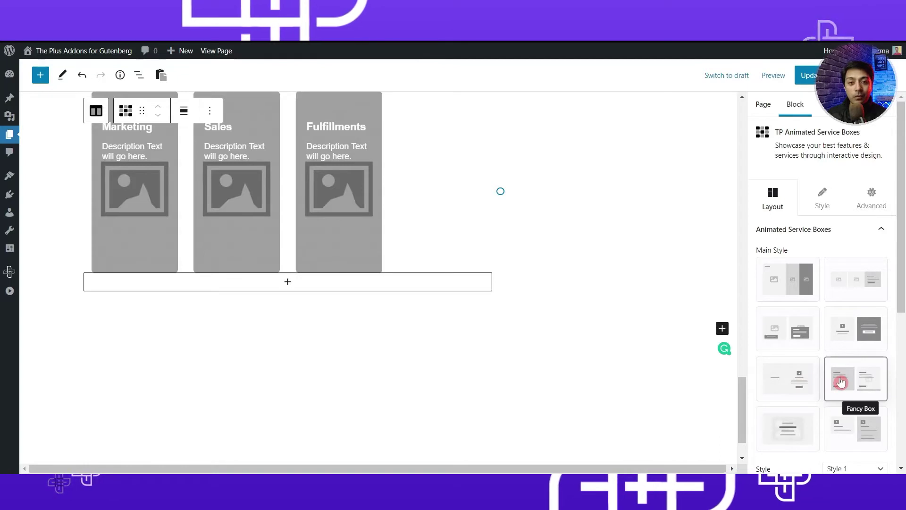
{"action": "left_click", "coordinate": [786, 427]}
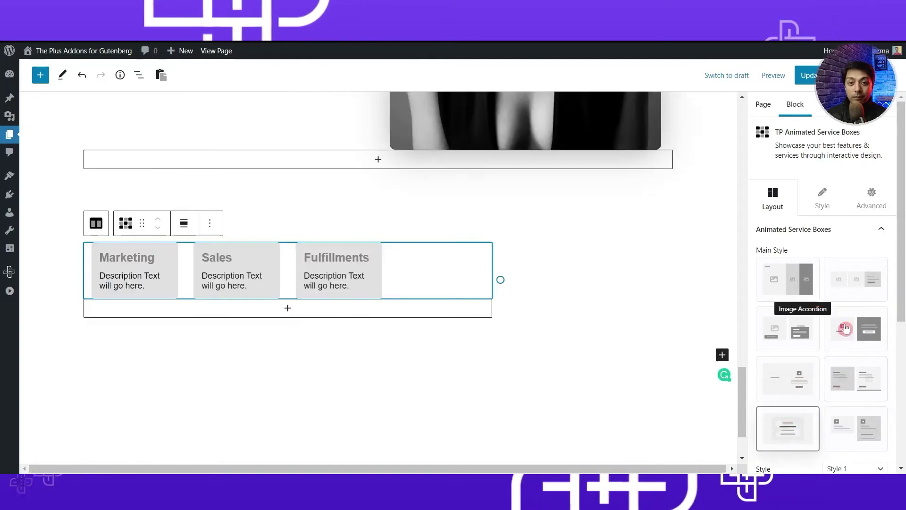
{"action": "left_click", "coordinate": [858, 433]}
{"action": "scroll", "coordinate": [373, 302], "scroll_direction": "down", "scroll_amount": 2}
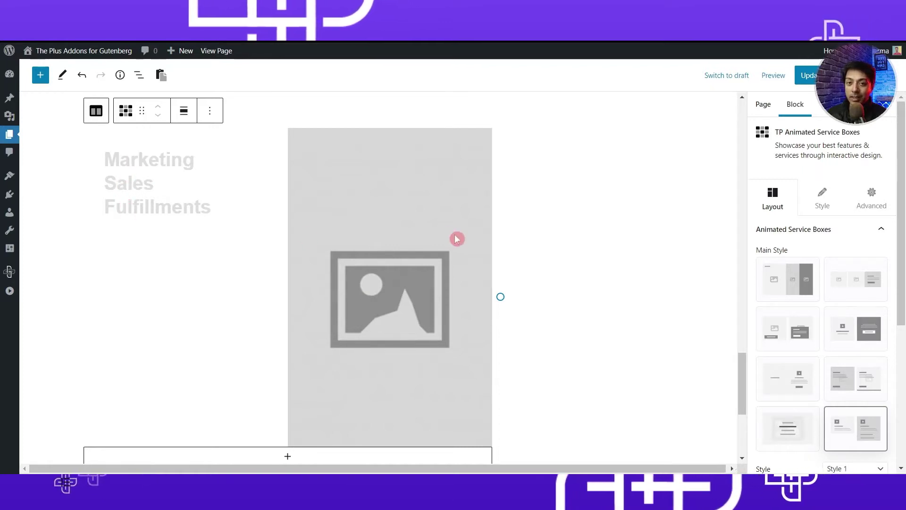
{"action": "scroll", "coordinate": [903, 269], "scroll_direction": "down", "scroll_amount": 3}
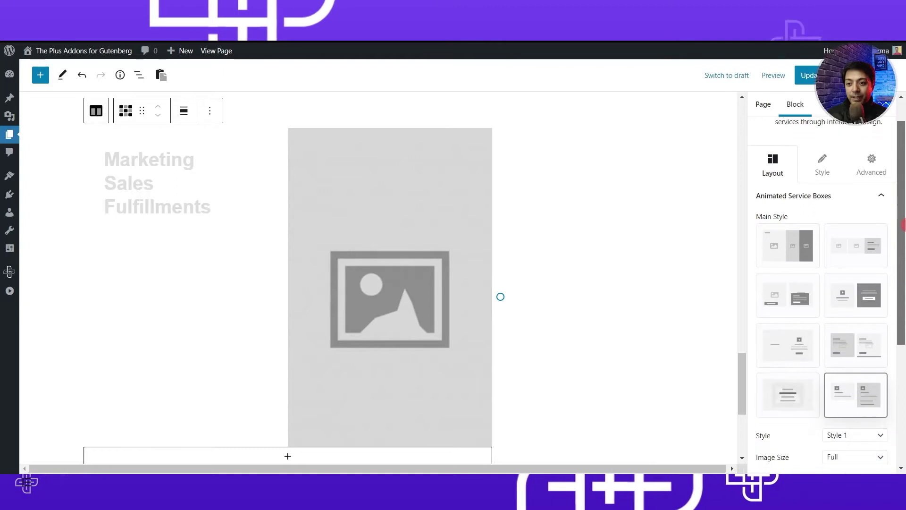
{"action": "scroll", "coordinate": [903, 269], "scroll_direction": "down", "scroll_amount": 2}
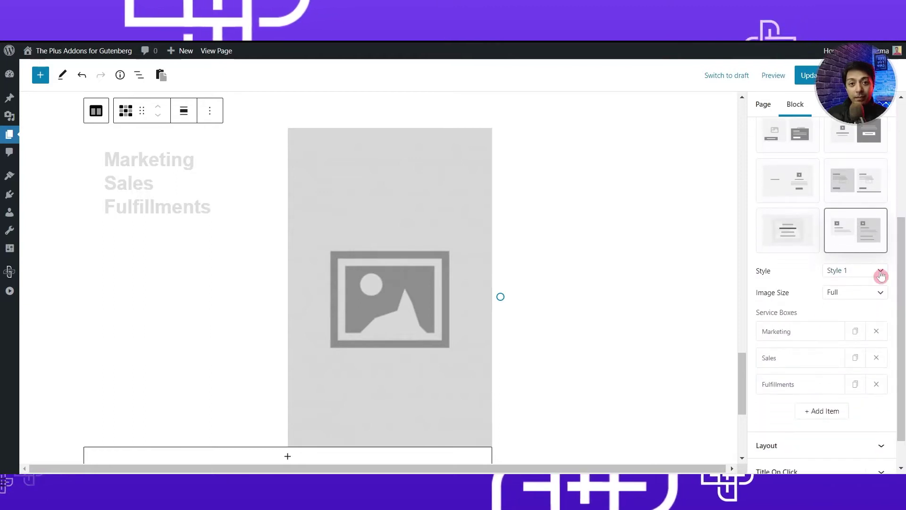
{"action": "left_click", "coordinate": [881, 275]}
{"action": "left_click", "coordinate": [861, 305]}
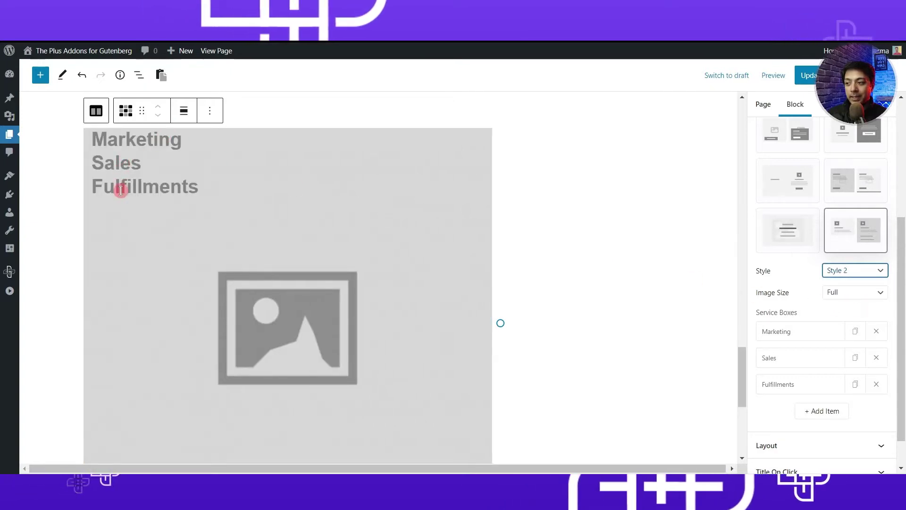
{"action": "left_click", "coordinate": [831, 272]}
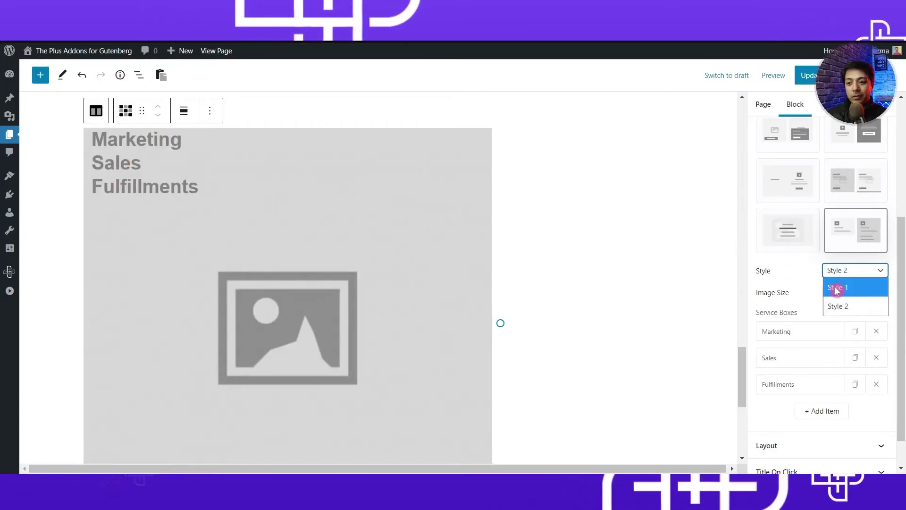
{"action": "left_click", "coordinate": [836, 288]}
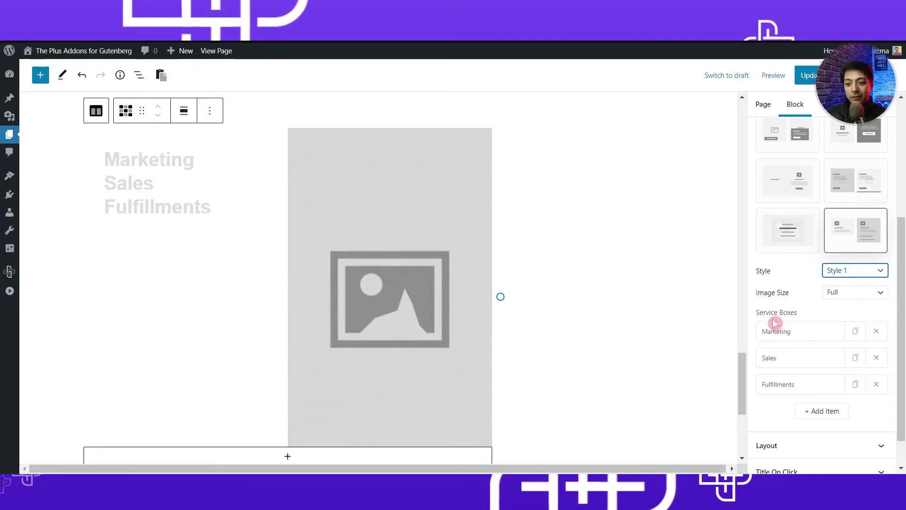
{"action": "left_click", "coordinate": [815, 331]}
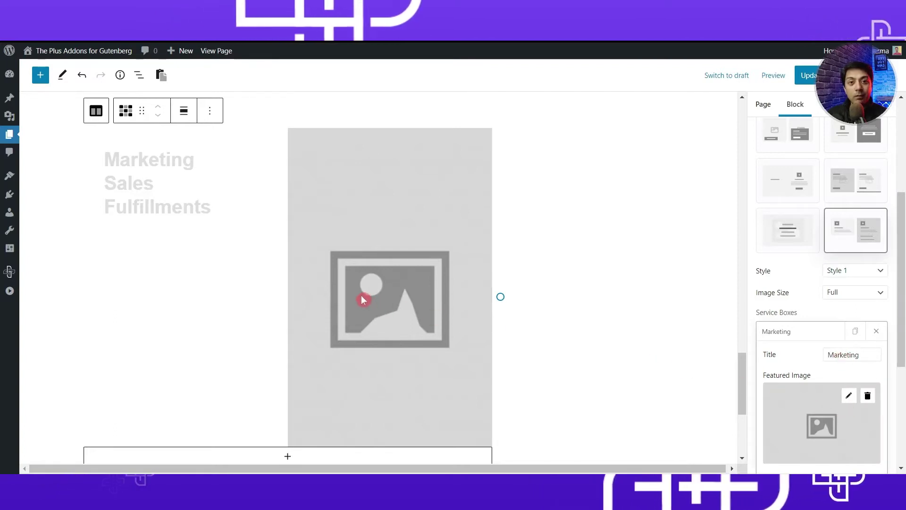
Set the first service box's featured image to the purple p-3 bottle
{"action": "scroll", "coordinate": [848, 342], "scroll_direction": "down", "scroll_amount": 1}
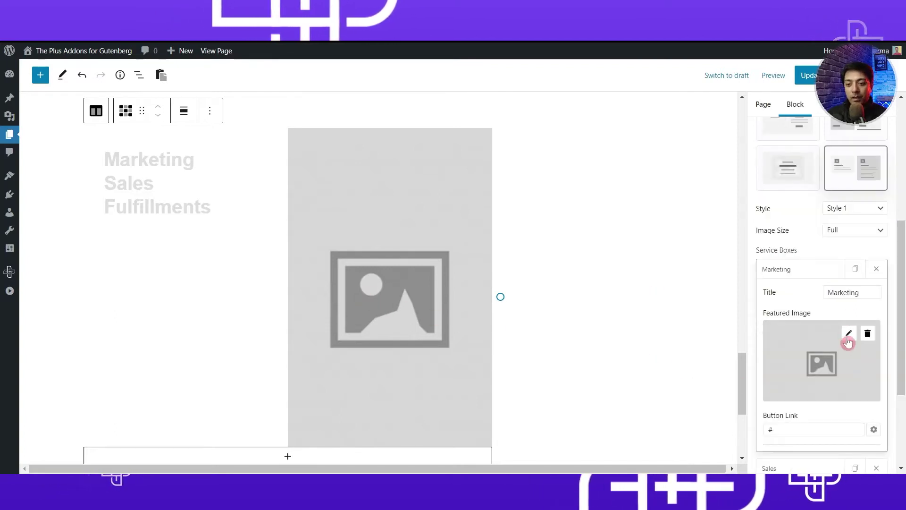
{"action": "left_click", "coordinate": [849, 336]}
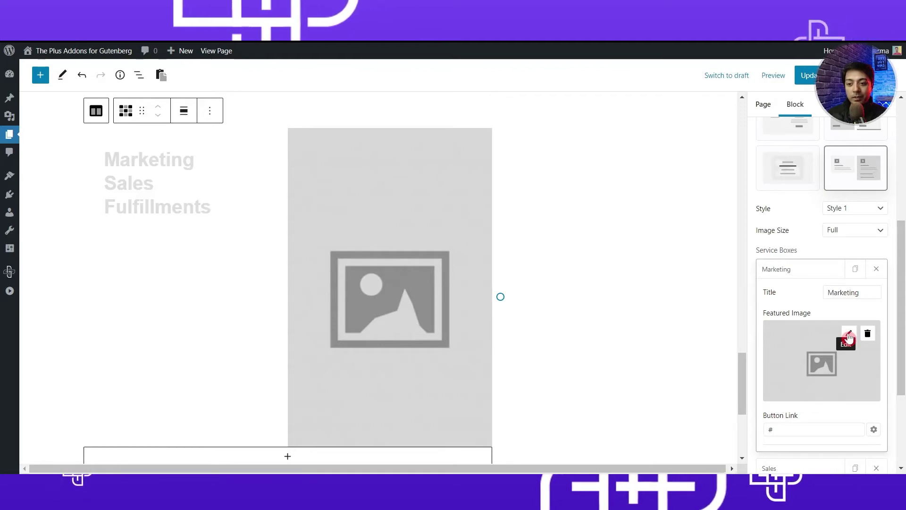
{"action": "scroll", "coordinate": [369, 284], "scroll_direction": "down", "scroll_amount": 3}
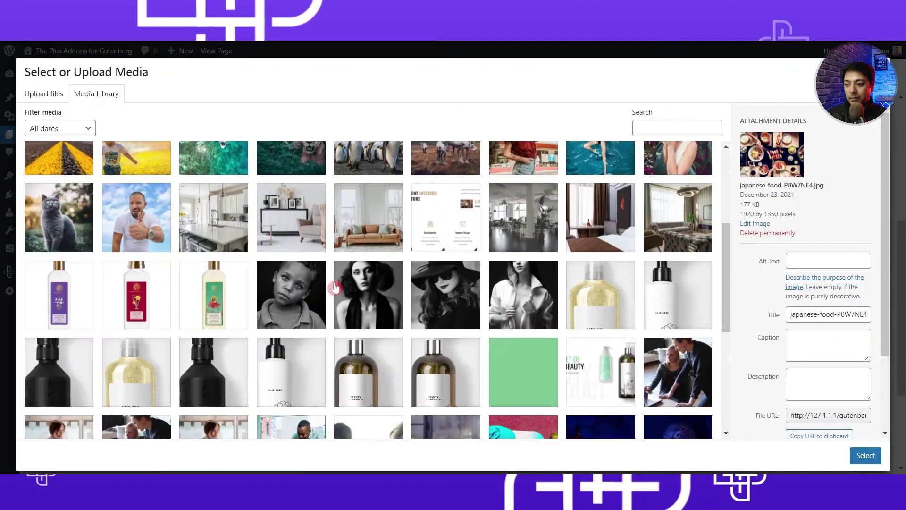
{"action": "left_click", "coordinate": [59, 295]}
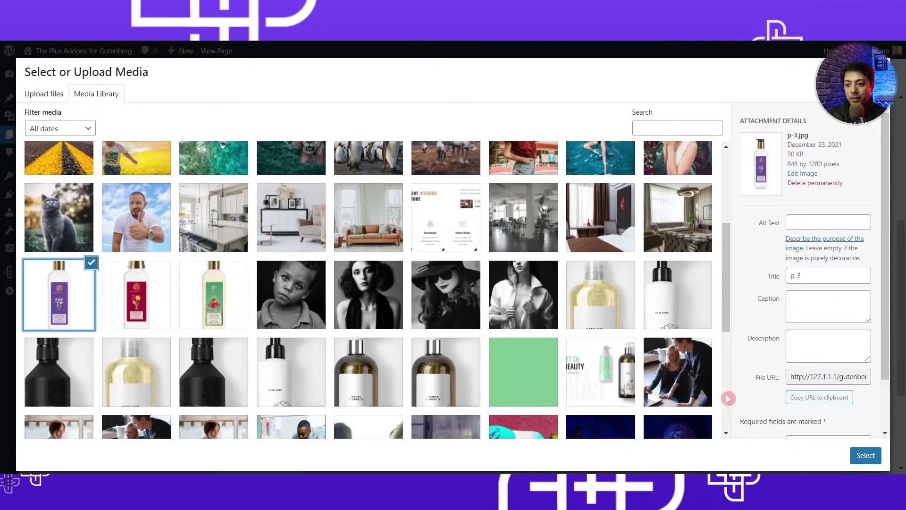
{"action": "left_click", "coordinate": [860, 459]}
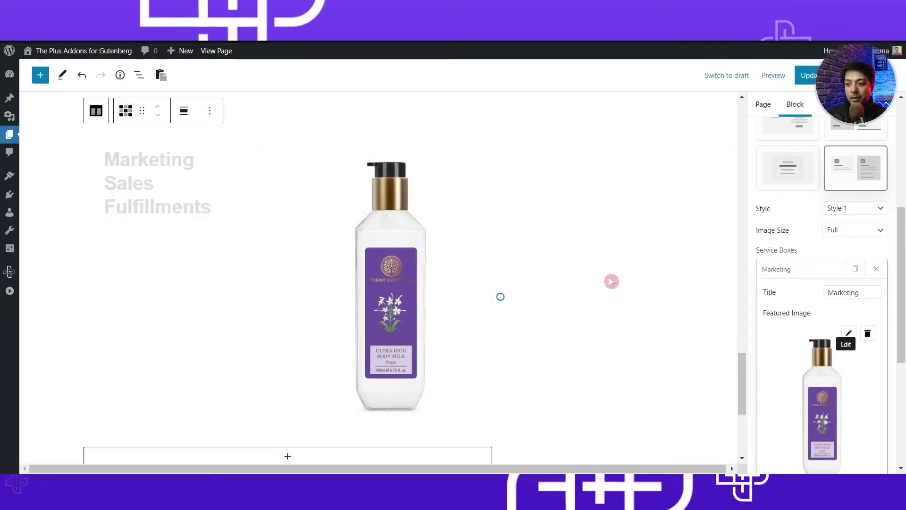
Replace the Marketing title with 'Purple Soft' and collapse the box's settings
{"action": "double_click", "coordinate": [844, 292]}
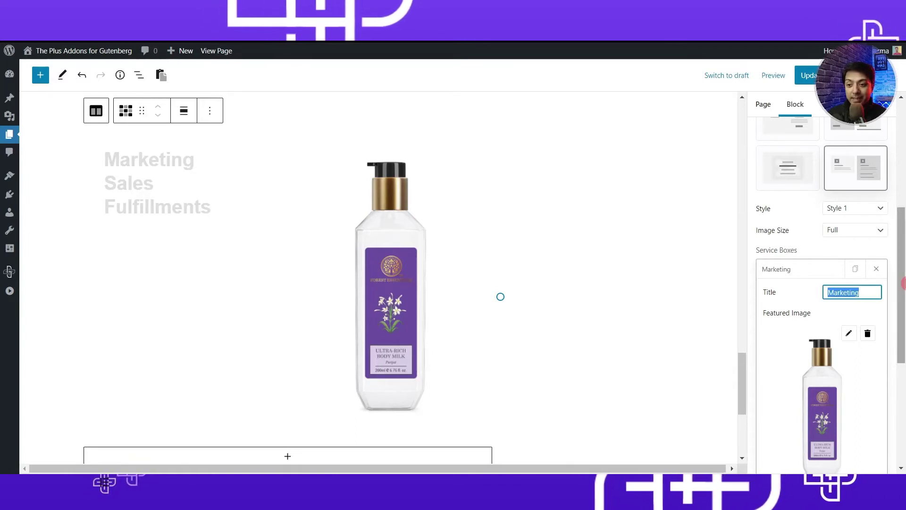
{"action": "type", "text": "Purple"}
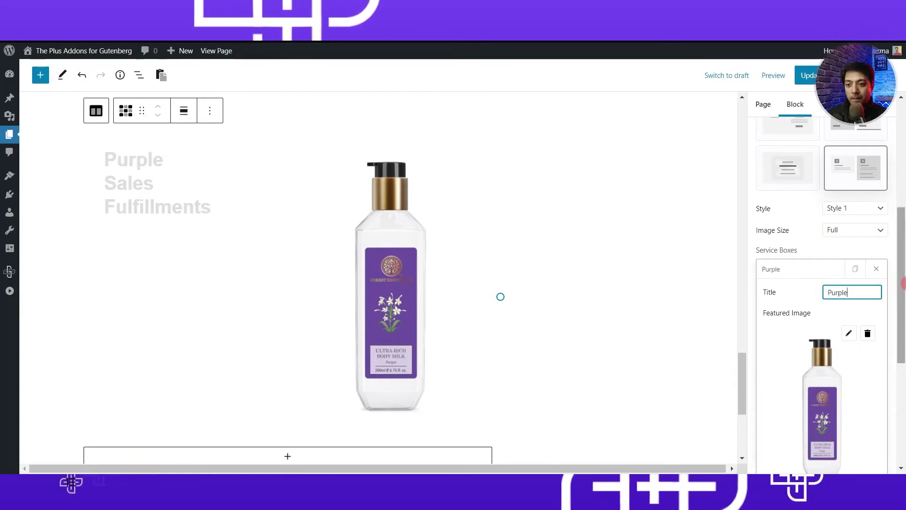
{"action": "type", "text": " Soft"}
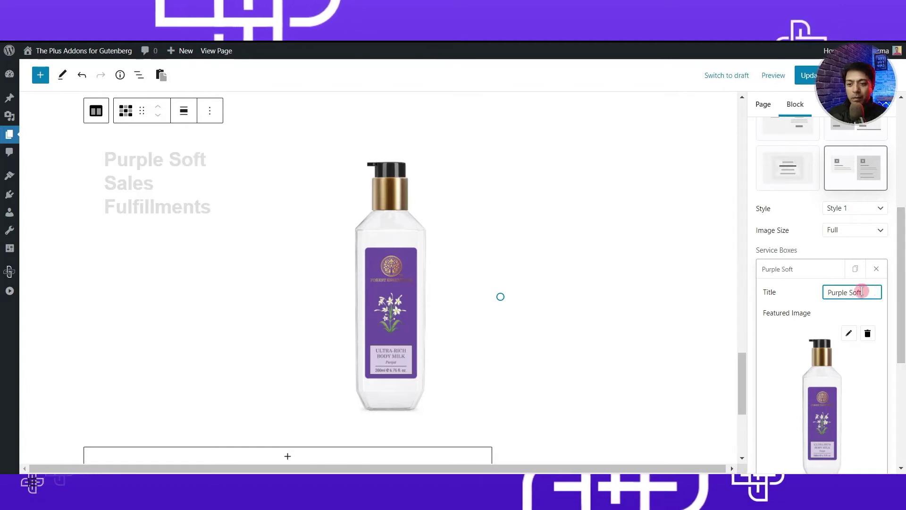
{"action": "scroll", "coordinate": [800, 301], "scroll_direction": "down", "scroll_amount": 4}
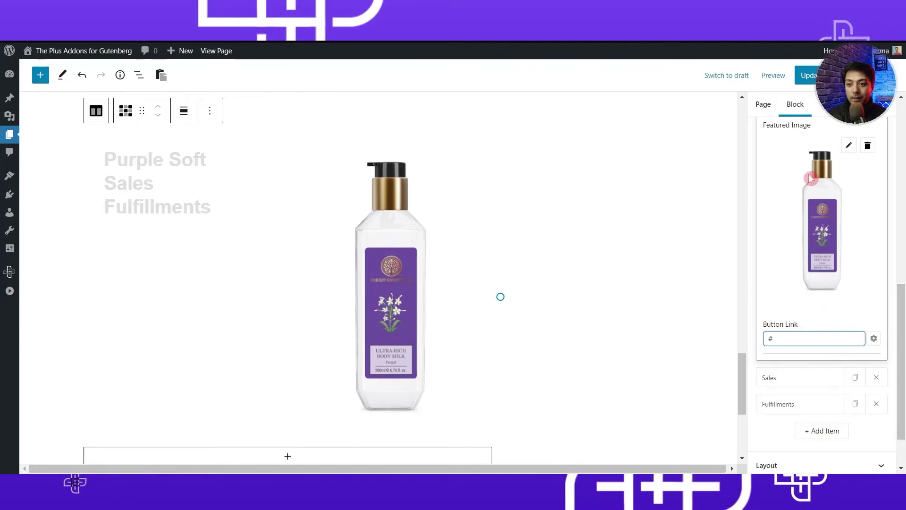
{"action": "scroll", "coordinate": [802, 241], "scroll_direction": "up", "scroll_amount": 2}
{"action": "left_click", "coordinate": [791, 157]}
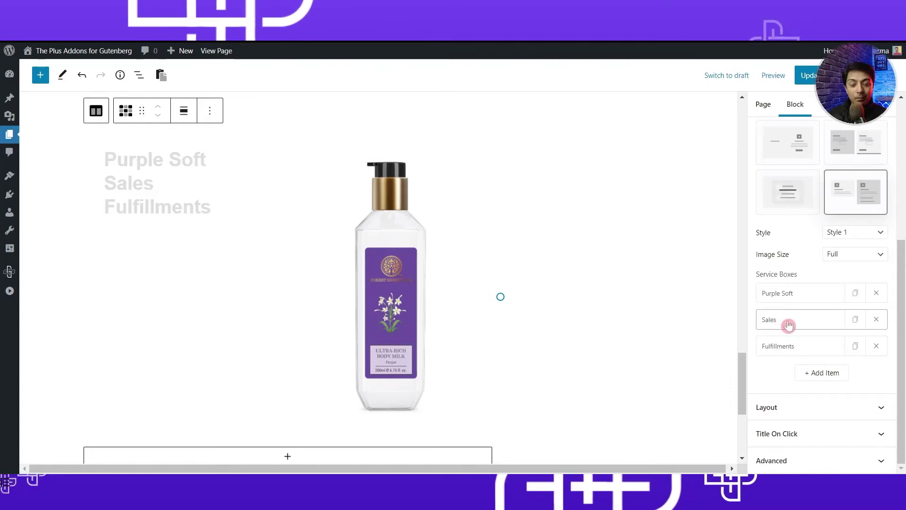
Give the Sales service box the red p-2.jpg bottle as its featured image
{"action": "left_click", "coordinate": [788, 326]}
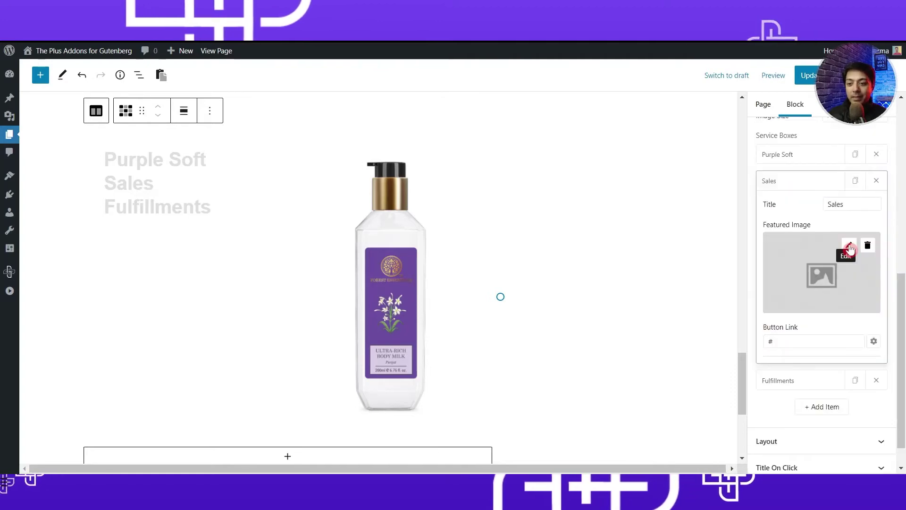
{"action": "left_click", "coordinate": [850, 246]}
{"action": "scroll", "coordinate": [549, 237], "scroll_direction": "down", "scroll_amount": 5}
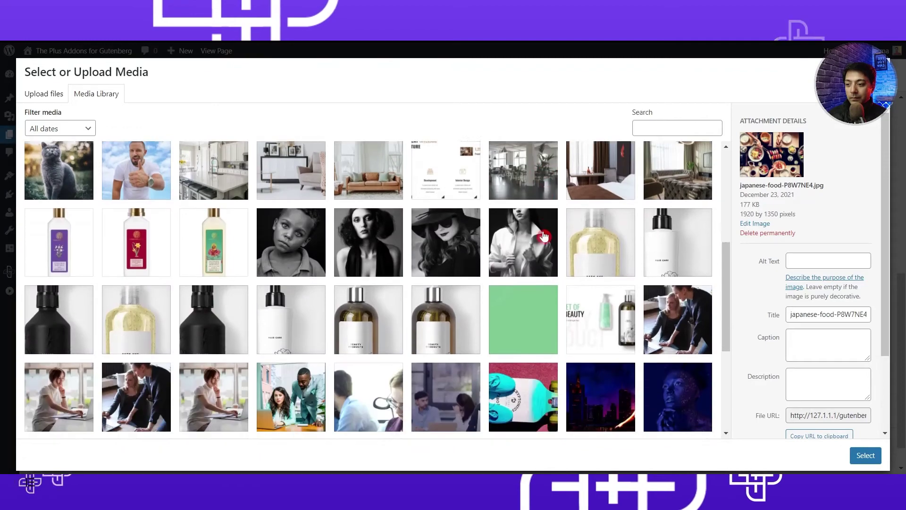
{"action": "left_click", "coordinate": [154, 261]}
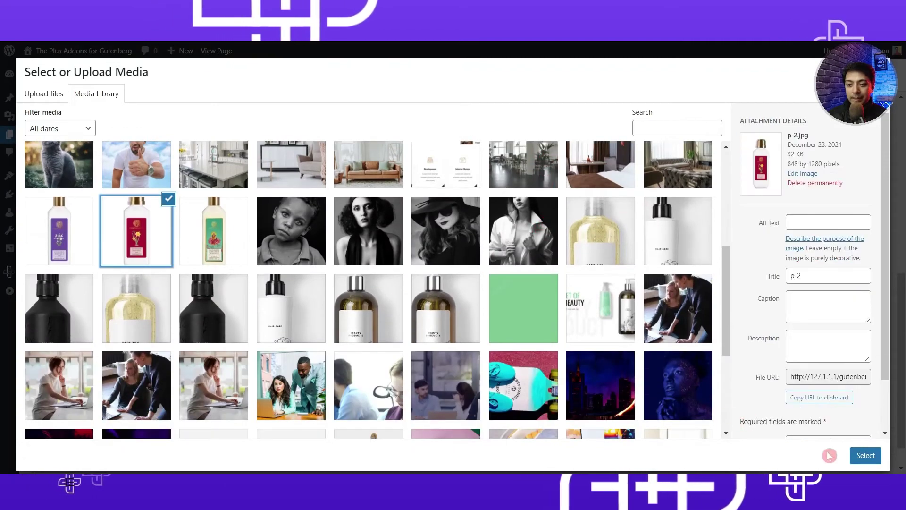
{"action": "left_click", "coordinate": [866, 455]}
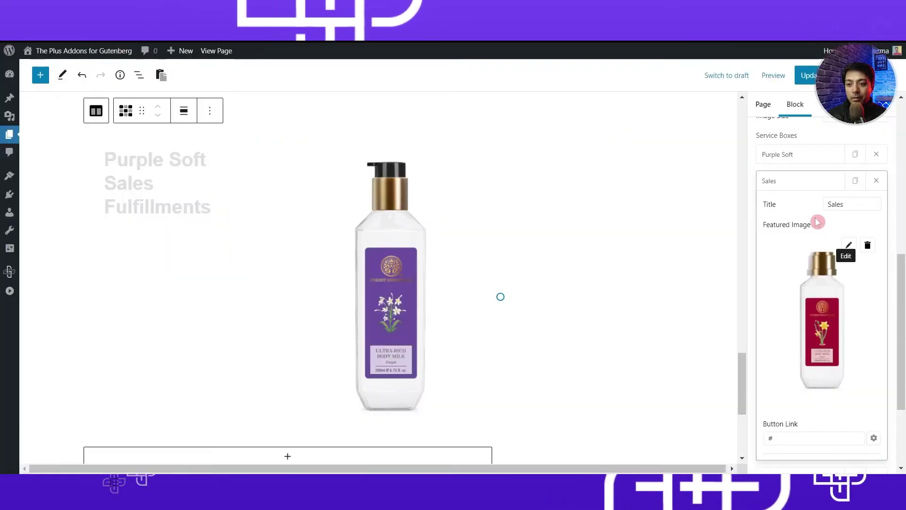
Replace the Sales title with 'Red Hot' and collapse its settings
{"action": "left_click", "coordinate": [836, 204]}
{"action": "key", "text": "ctrl+a"}
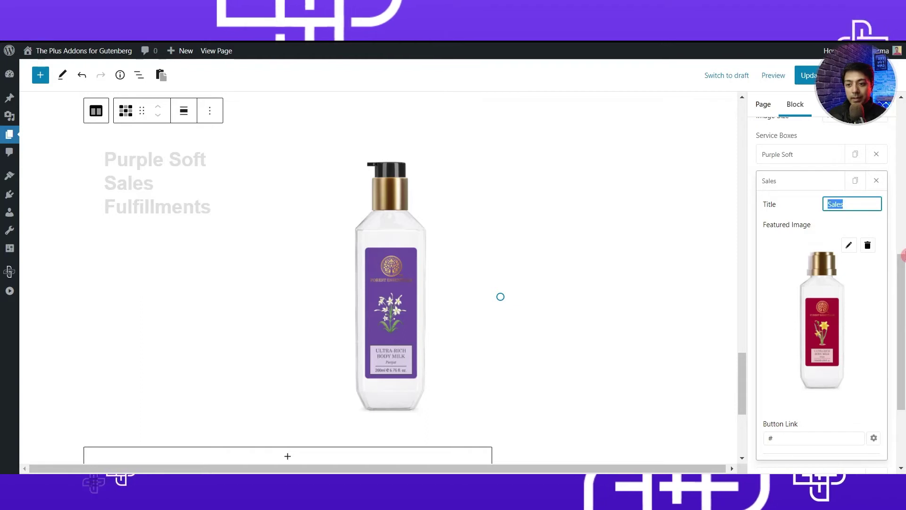
{"action": "type", "text": "Red Hot"}
{"action": "left_click", "coordinate": [797, 178]}
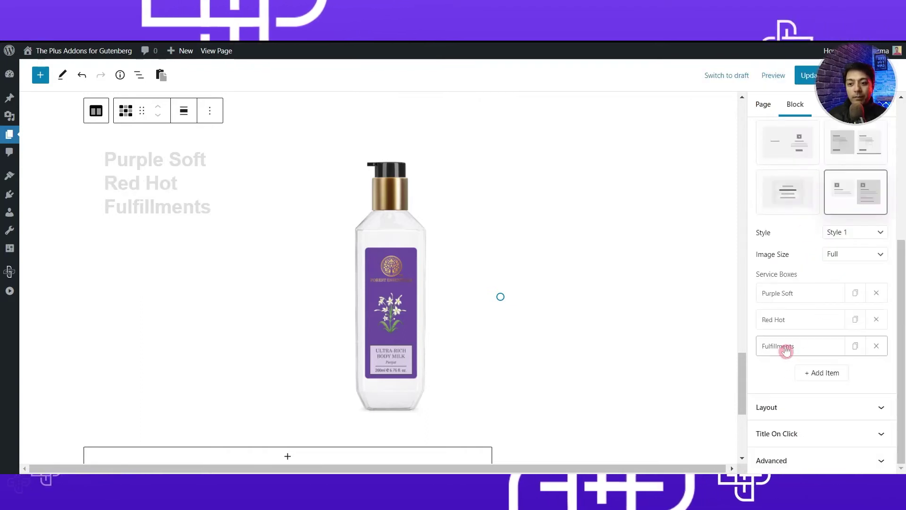
{"action": "left_click", "coordinate": [786, 351]}
Give the Fulfillments box the green-label bottle image and retitle it 'Green Cool'
{"action": "left_click", "coordinate": [848, 272]}
{"action": "left_click", "coordinate": [215, 162]}
{"action": "left_click", "coordinate": [865, 453]}
{"action": "double_click", "coordinate": [839, 232]}
{"action": "type", "text": "Green Cool"}
{"action": "left_click", "coordinate": [127, 158]}
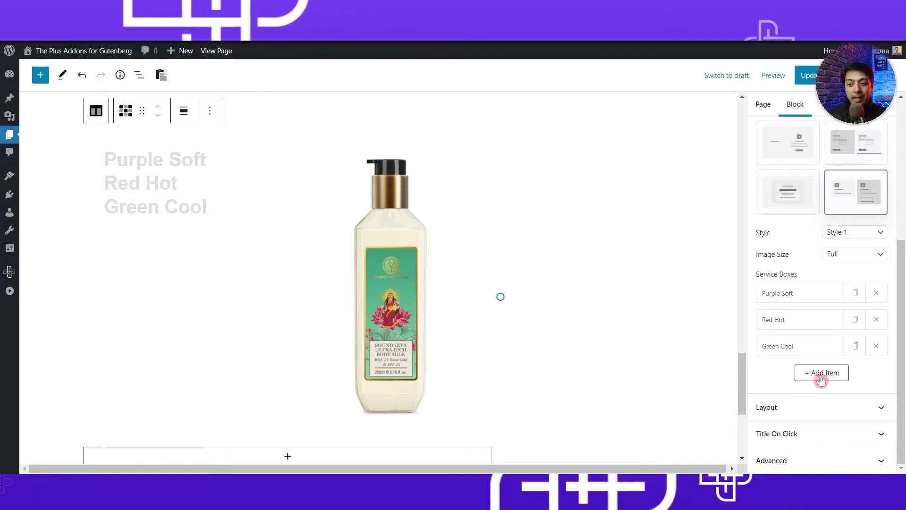
Add a new item and a duplicate of Green Cool, then delete both, leaving three items
{"action": "left_click", "coordinate": [822, 374]}
{"action": "left_click", "coordinate": [876, 372]}
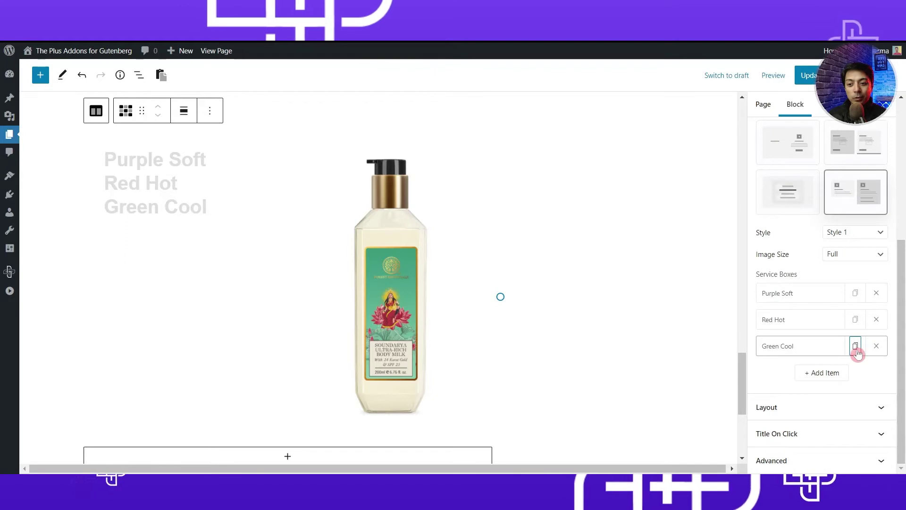
{"action": "left_click", "coordinate": [856, 350]}
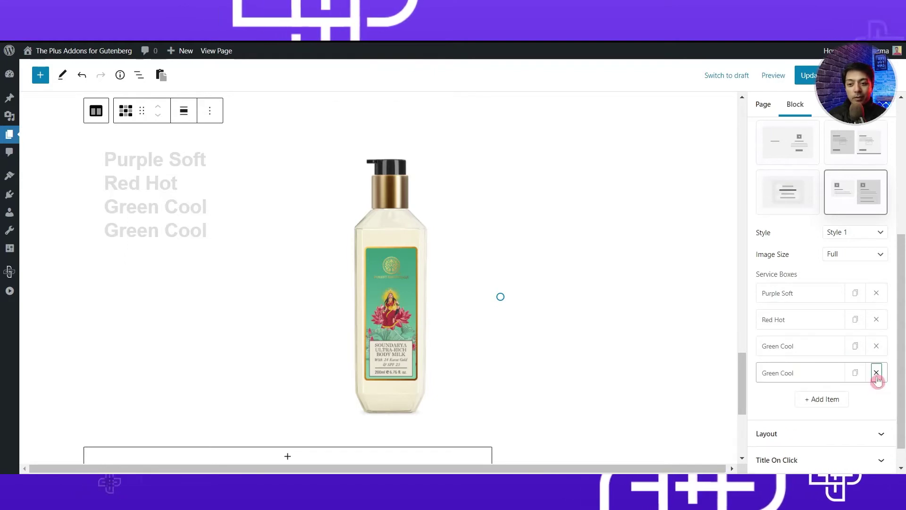
{"action": "left_click", "coordinate": [877, 375]}
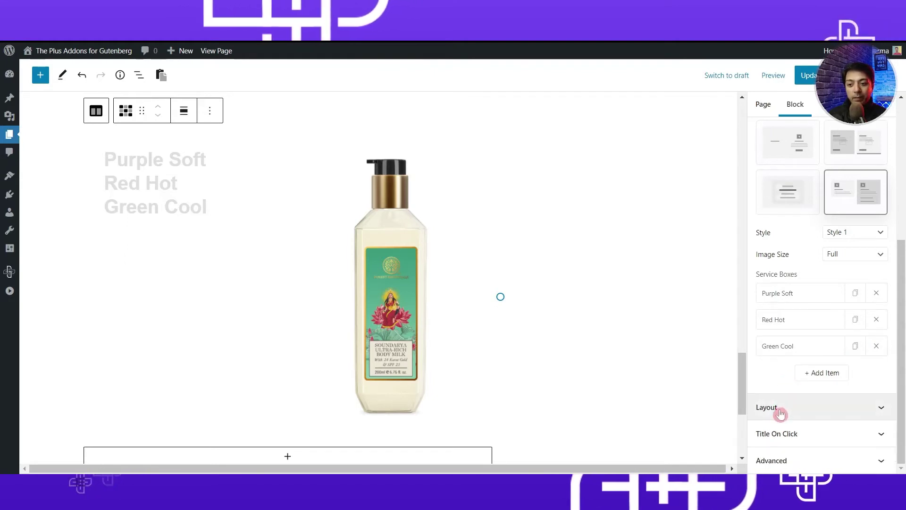
In Layout, keep title Text Alignment Left and set the list's vertical Offset to Center
{"action": "left_click", "coordinate": [882, 409]}
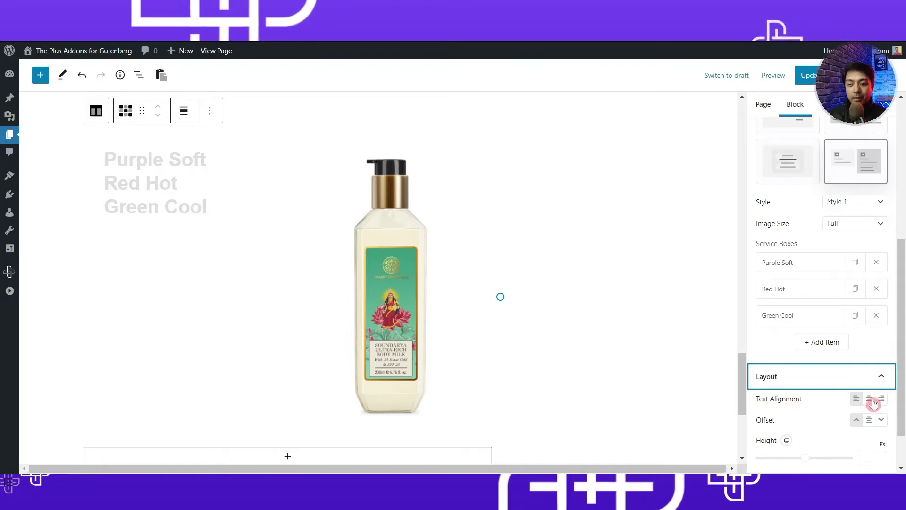
{"action": "left_click", "coordinate": [869, 399]}
{"action": "left_click", "coordinate": [857, 400]}
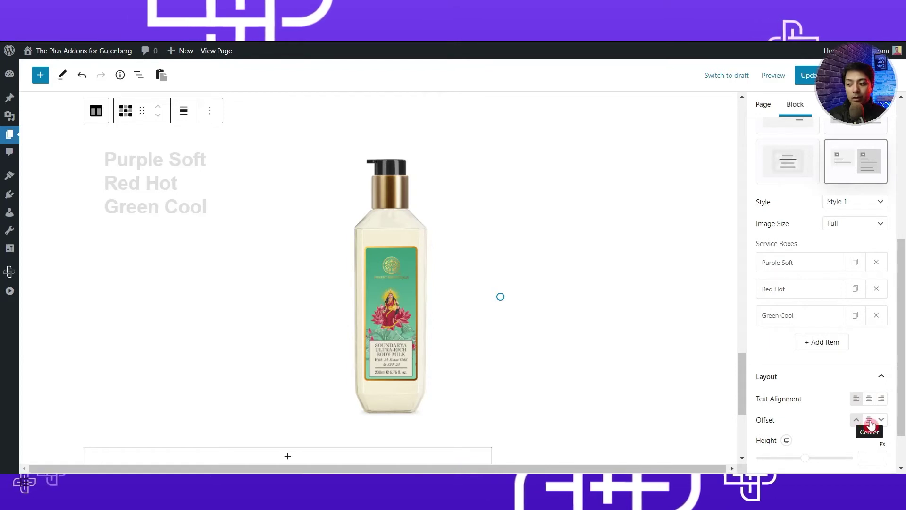
{"action": "left_click", "coordinate": [872, 424]}
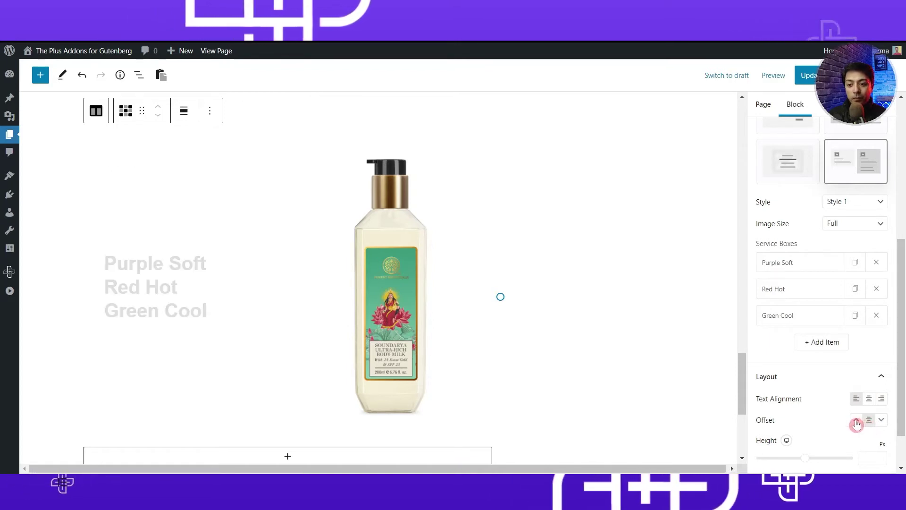
{"action": "left_click", "coordinate": [857, 423]}
{"action": "left_click", "coordinate": [882, 421]}
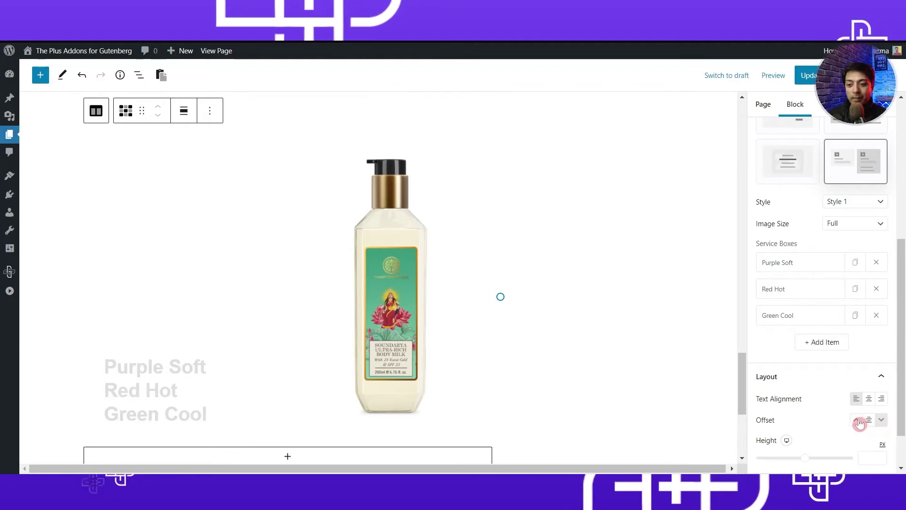
{"action": "left_click", "coordinate": [869, 420]}
{"action": "scroll", "coordinate": [871, 421], "scroll_direction": "down", "scroll_amount": 1}
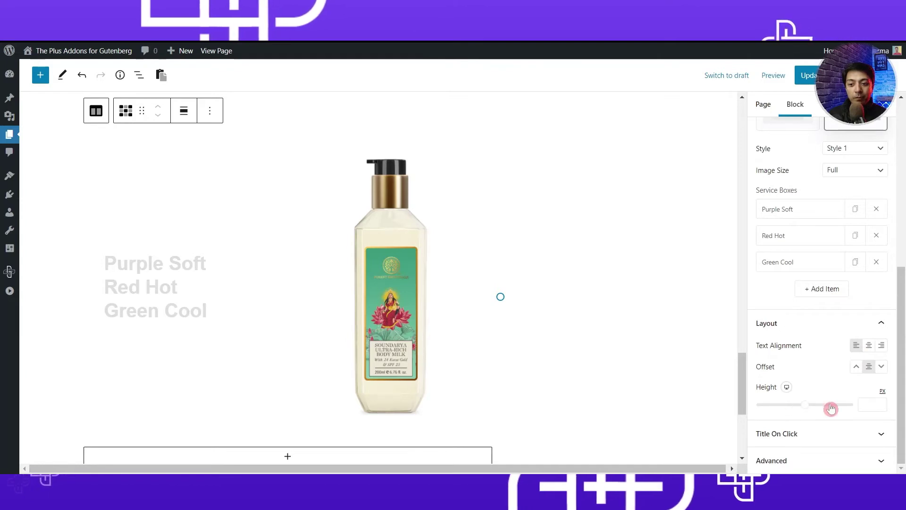
{"action": "left_click_drag", "start_coordinate": [902, 414], "coordinate": [903, 248]}
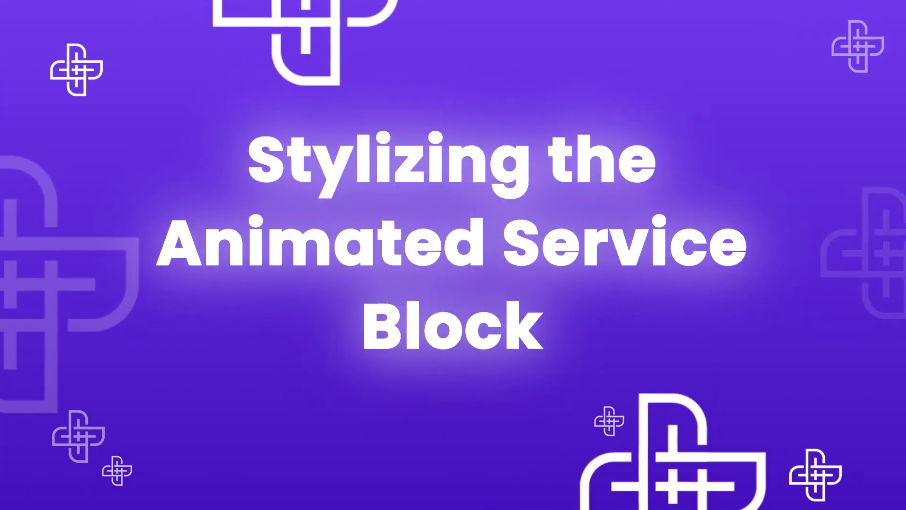
Switch the block sidebar to the Style tab to reach the title styling settings
{"action": "left_click", "coordinate": [861, 279]}
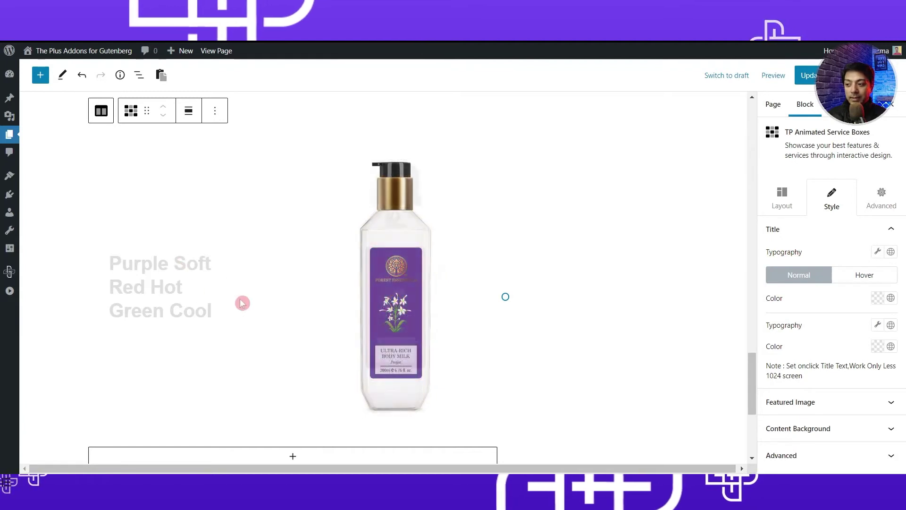
Set the title typography to 30px font size and 65px line height
{"action": "left_click", "coordinate": [878, 251]}
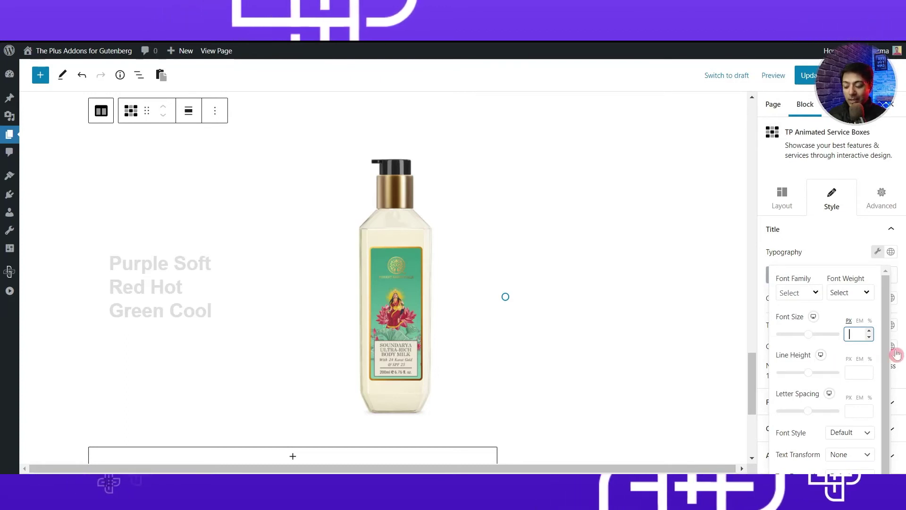
{"action": "type", "text": "35"}
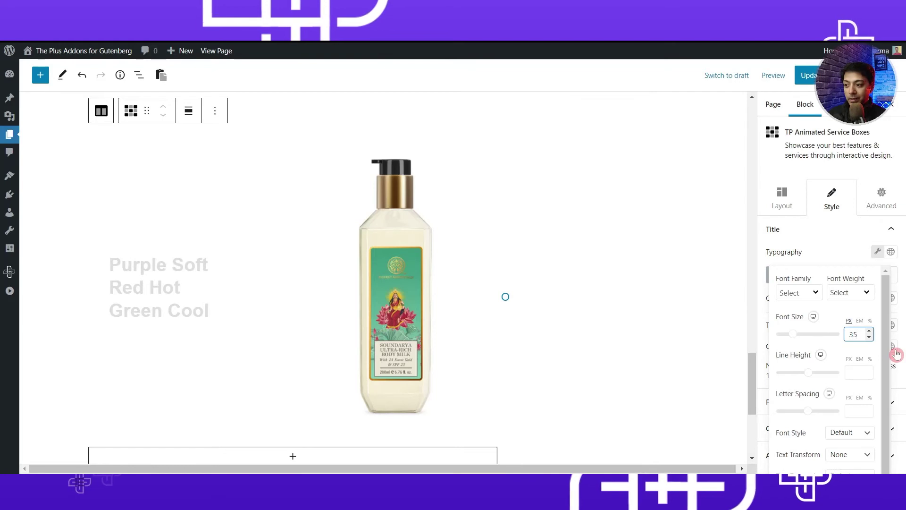
{"action": "key", "text": "BackSpace"}
{"action": "type", "text": "0"}
{"action": "left_click", "coordinate": [855, 373]}
{"action": "type", "text": "21"}
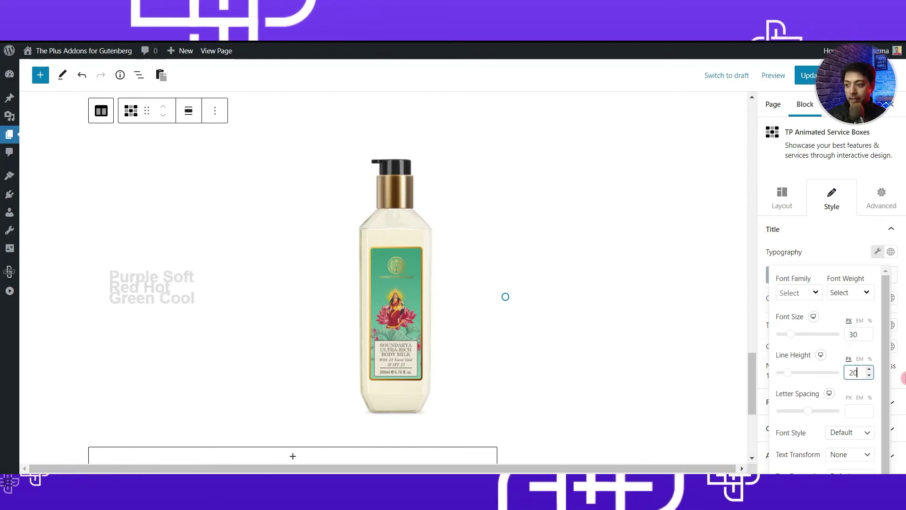
{"action": "key", "text": "BackSpace"}
{"action": "type", "text": "5"}
{"action": "key", "text": "Up"}
{"action": "key", "text": "Up"}
{"action": "key", "text": "Up"}
{"action": "key", "text": "Up"}
{"action": "key", "text": "Up"}
{"action": "key", "text": "Up"}
{"action": "key", "text": "Up"}
{"action": "key", "text": "Up"}
{"action": "key", "text": "Up"}
{"action": "key", "text": "Up"}
{"action": "key", "text": "Up"}
{"action": "key", "text": "Up"}
{"action": "key", "text": "Up"}
{"action": "key", "text": "Up"}
{"action": "key", "text": "Up"}
{"action": "key", "text": "Up"}
{"action": "key", "text": "Up"}
{"action": "key", "text": "Up"}
{"action": "key", "text": "Up"}
{"action": "key", "text": "Up"}
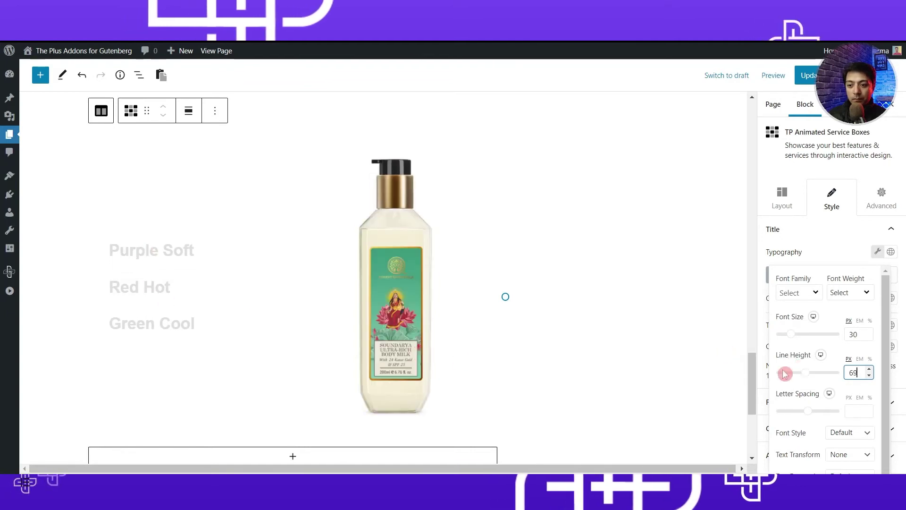
{"action": "left_click", "coordinate": [767, 373]}
Colour the service titles near-black #130b0b
{"action": "left_click", "coordinate": [879, 298]}
{"action": "left_click_drag", "start_coordinate": [794, 190], "coordinate": [798, 204]}
{"action": "left_click", "coordinate": [820, 409]}
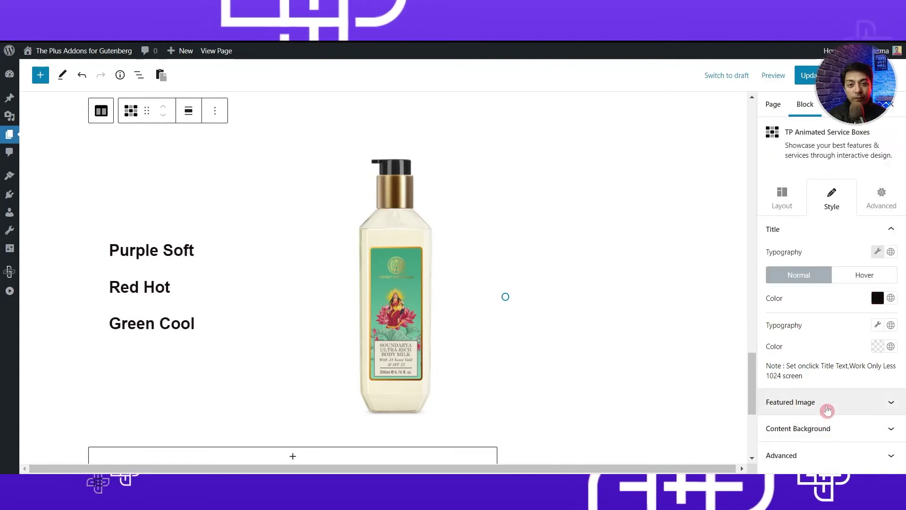
Give the featured image a 1px solid green #23b25a border with 10px corner radius
{"action": "left_click", "coordinate": [827, 408]}
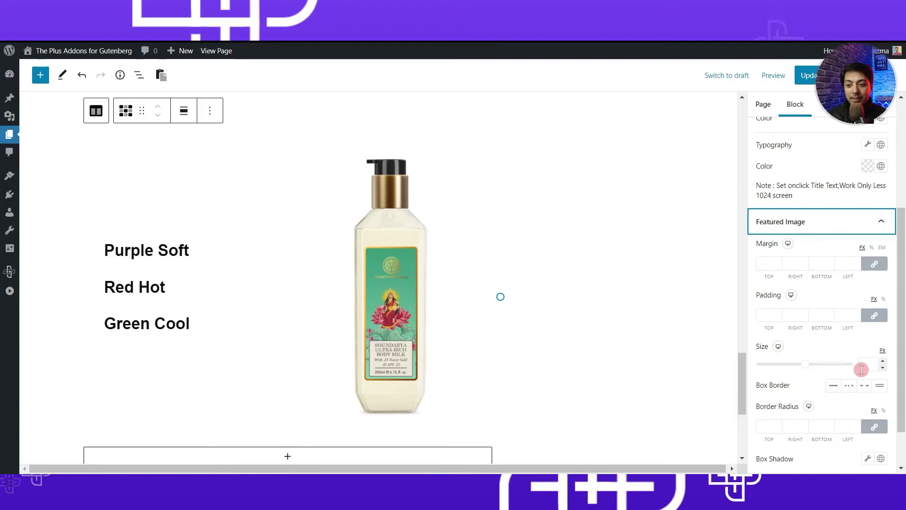
{"action": "left_click", "coordinate": [833, 386]}
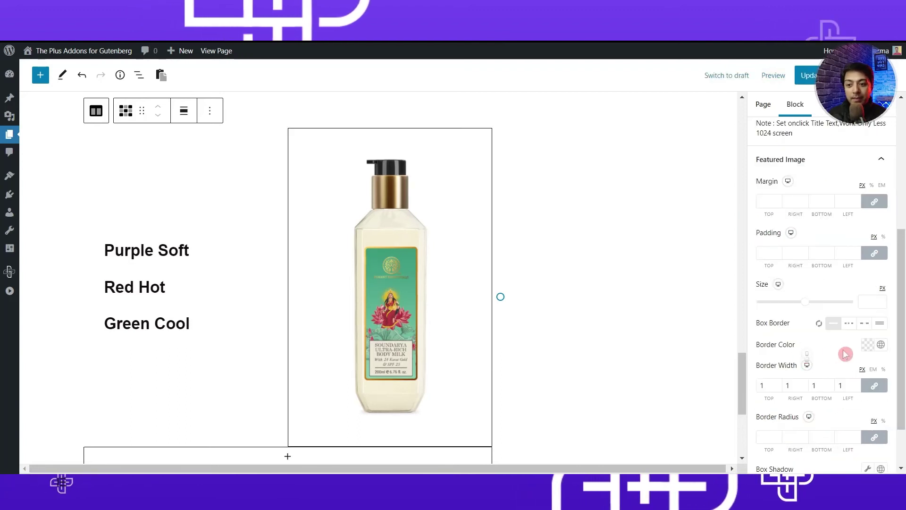
{"action": "left_click", "coordinate": [868, 345]}
{"action": "left_click_drag", "start_coordinate": [811, 267], "coordinate": [810, 272]}
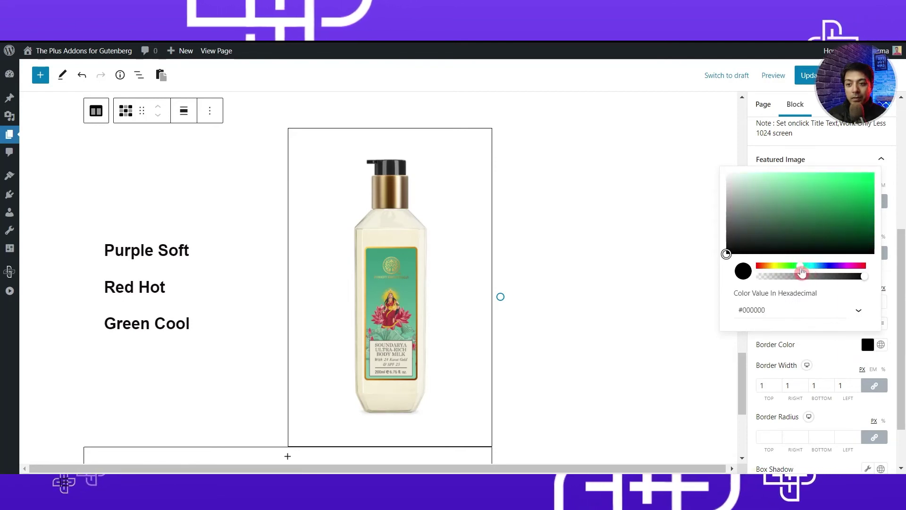
{"action": "left_click_drag", "start_coordinate": [823, 202], "coordinate": [843, 196]}
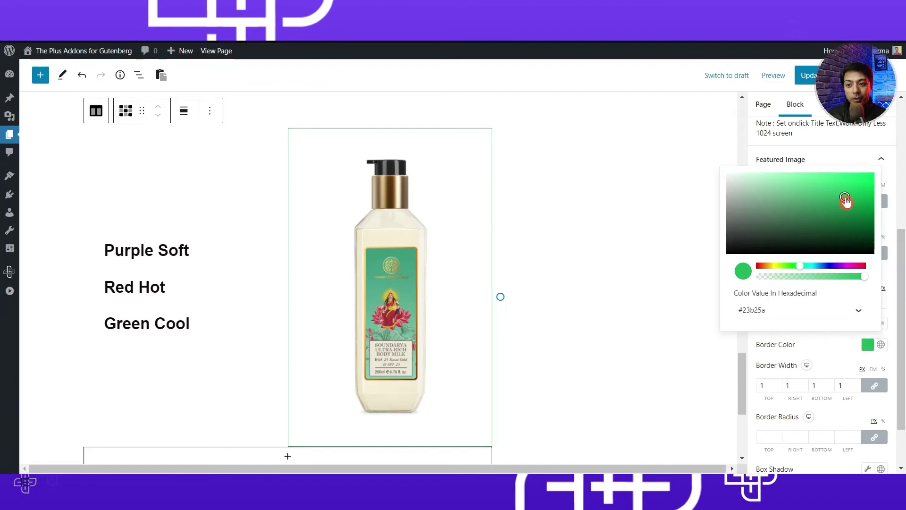
{"action": "left_click", "coordinate": [780, 440]}
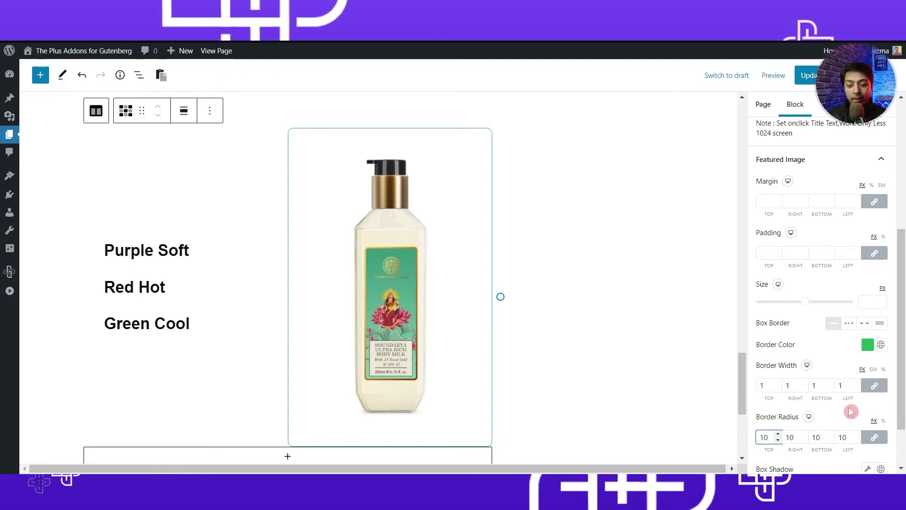
{"action": "scroll", "coordinate": [781, 410], "scroll_direction": "down", "scroll_amount": 2}
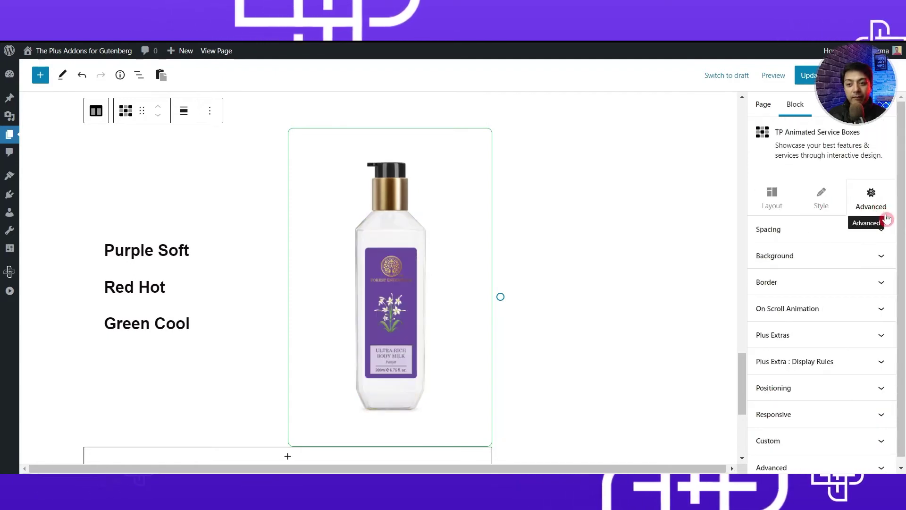
Update the page and open the published page in a new window
{"action": "left_click", "coordinate": [886, 218]}
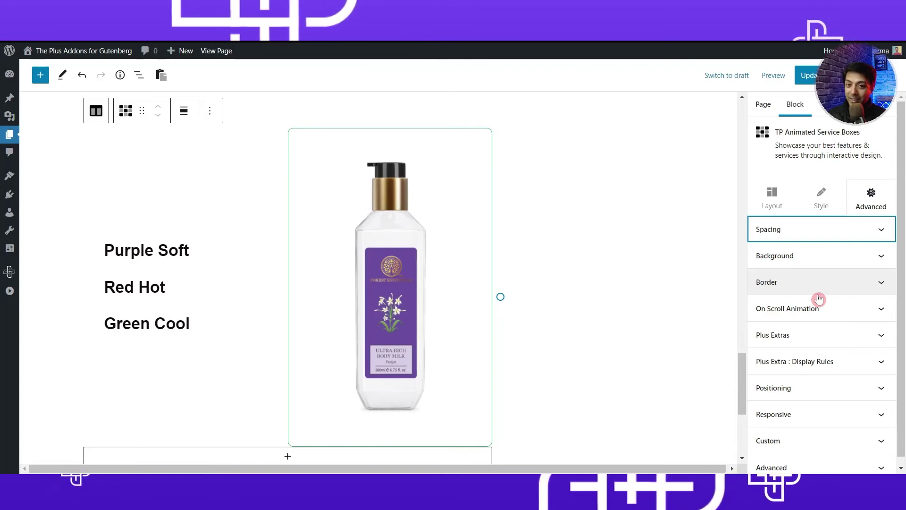
{"action": "left_click", "coordinate": [811, 84]}
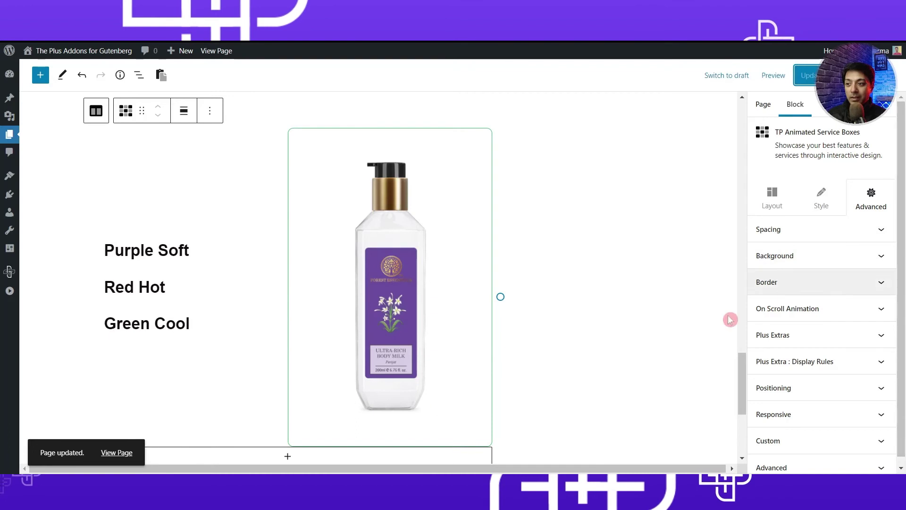
{"action": "right_click", "coordinate": [120, 452]}
{"action": "left_click", "coordinate": [170, 374]}
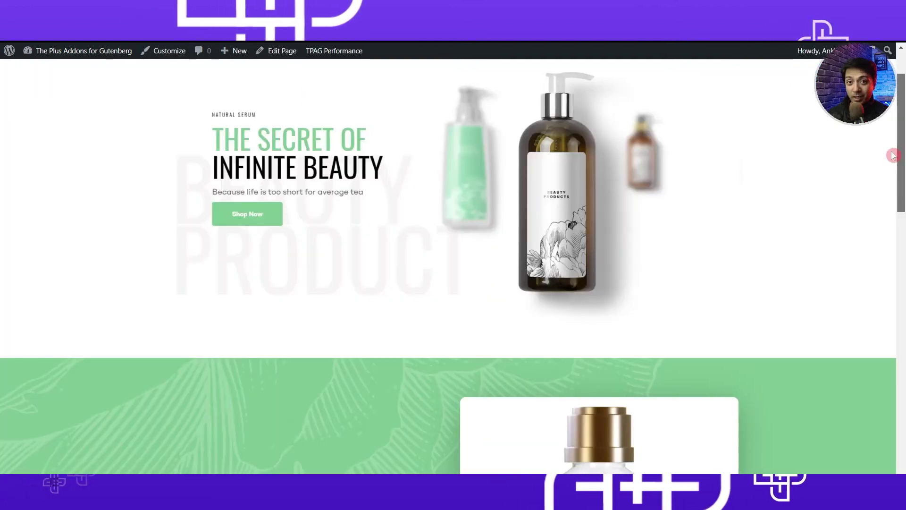
Scroll the live page to review the bold list beside the green-bordered image
{"action": "left_click_drag", "start_coordinate": [893, 156], "coordinate": [886, 396]}
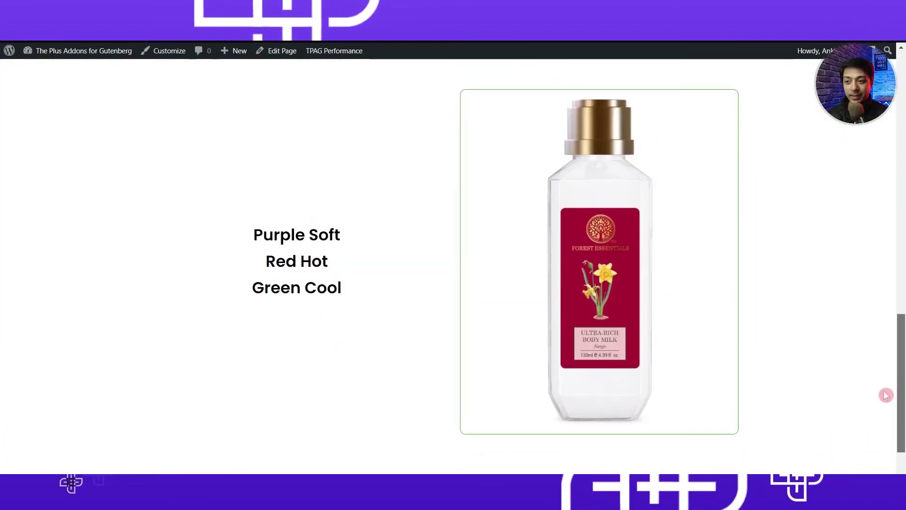
{"action": "left_click_drag", "start_coordinate": [887, 395], "coordinate": [884, 394]}
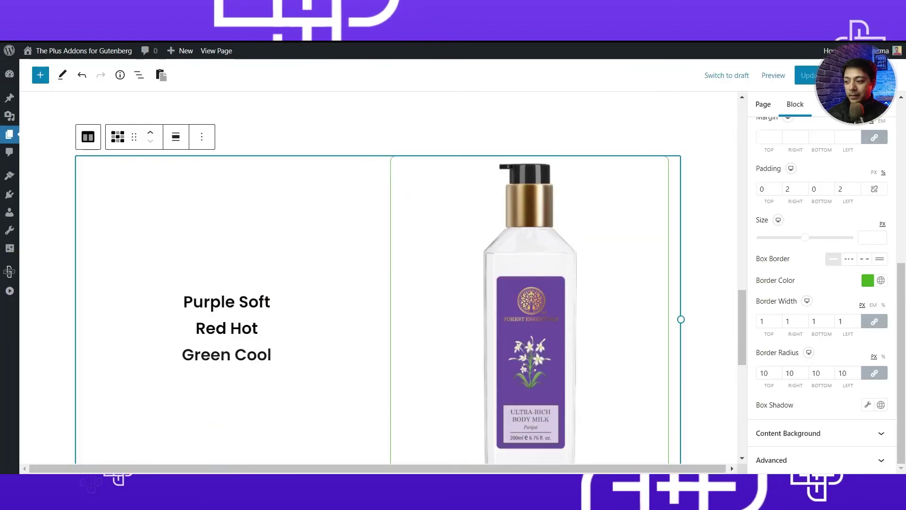
Select the parent TP Row and set green-bg.jpg as its background image
{"action": "left_click", "coordinate": [675, 185]}
{"action": "left_click", "coordinate": [832, 201]}
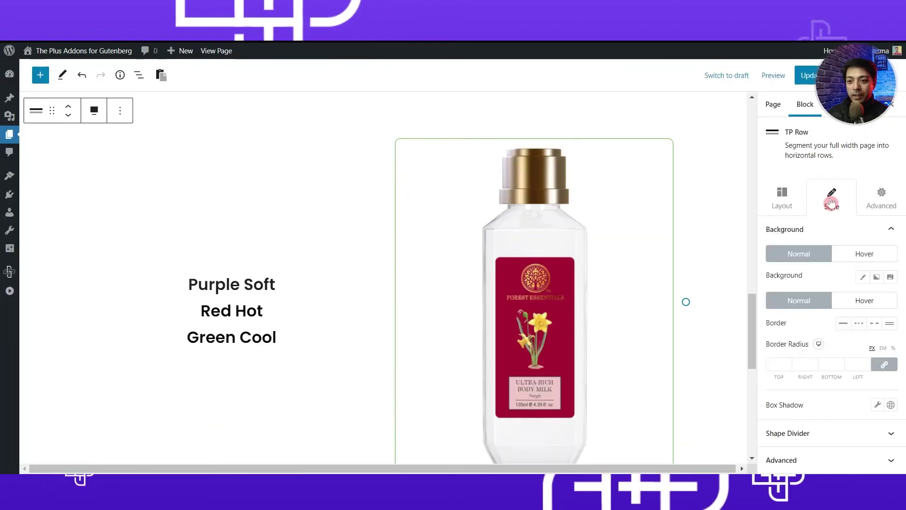
{"action": "left_click", "coordinate": [890, 277]}
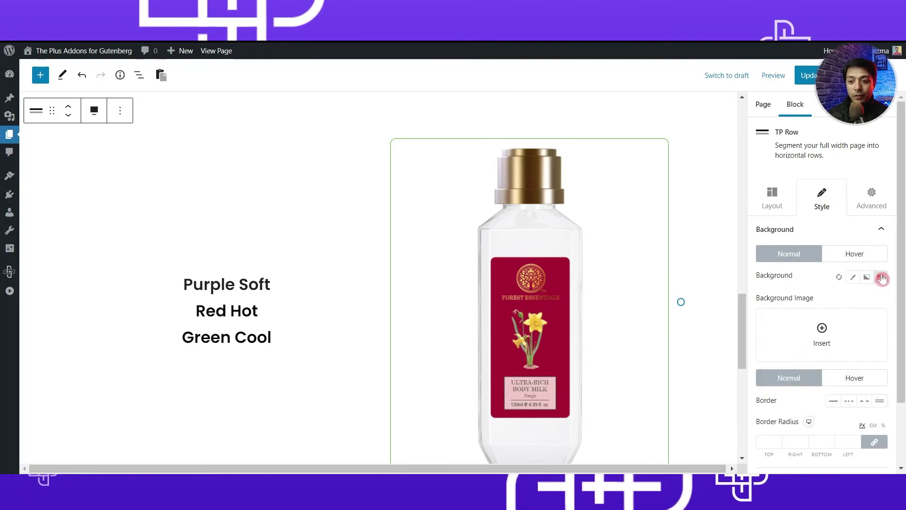
{"action": "left_click", "coordinate": [821, 329]}
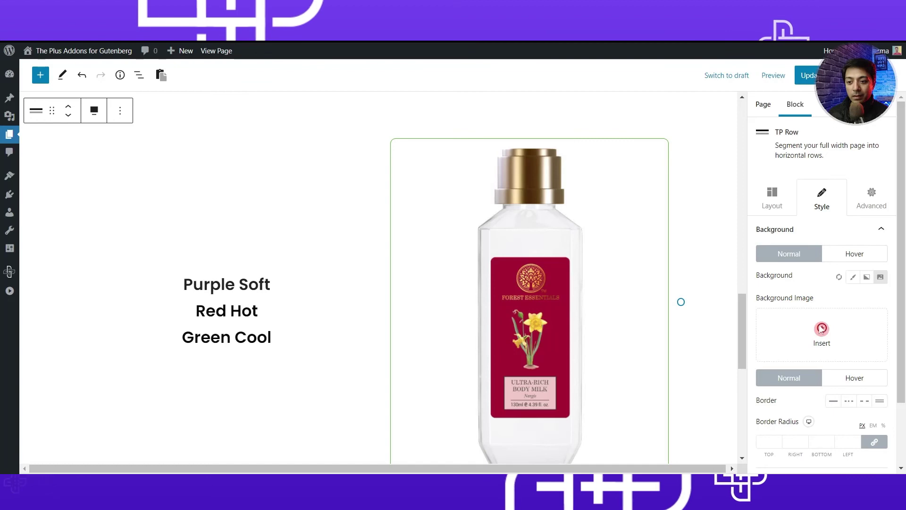
{"action": "left_click", "coordinate": [508, 319]}
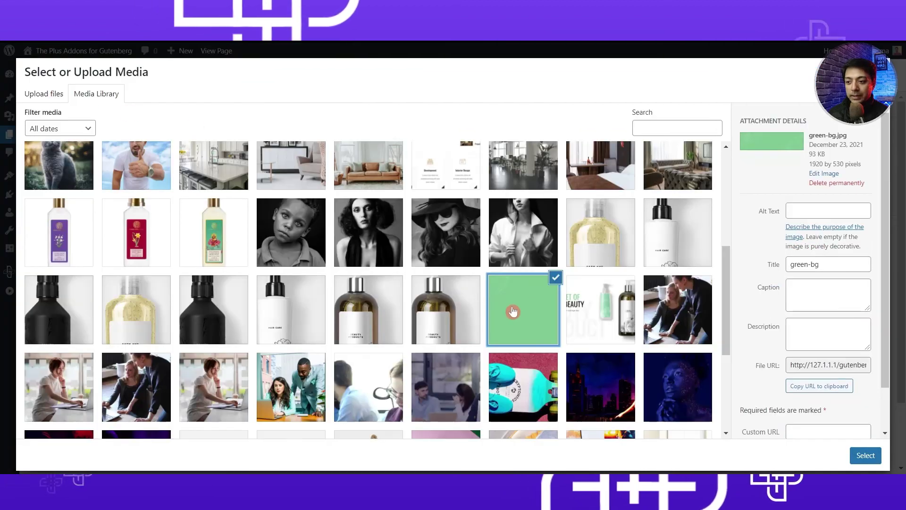
{"action": "left_click", "coordinate": [857, 449]}
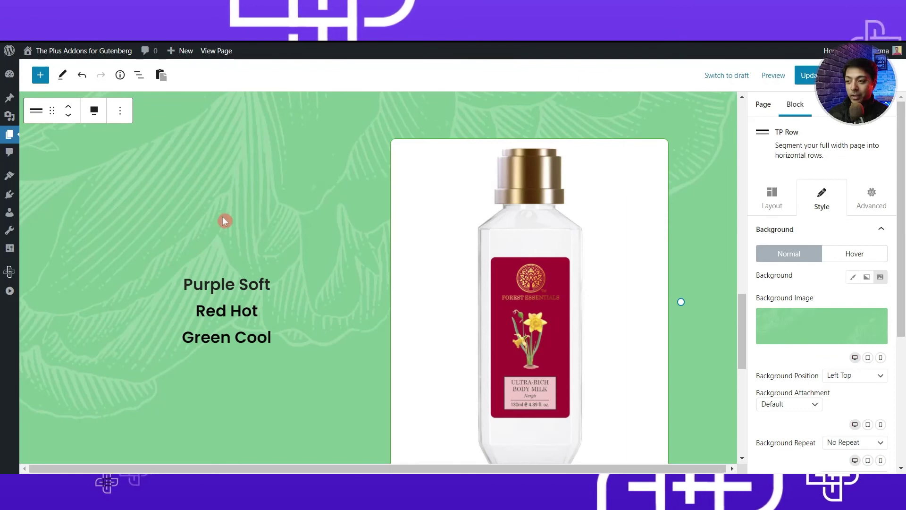
Keep the row background at Left Top with No Repeat, update, and switch to the live page
{"action": "scroll", "coordinate": [849, 300], "scroll_direction": "down", "scroll_amount": 3}
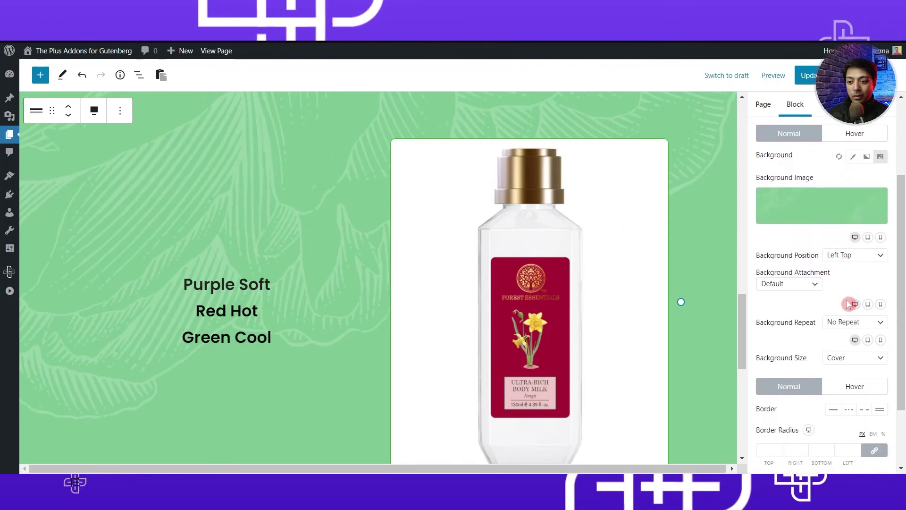
{"action": "left_click", "coordinate": [850, 249]}
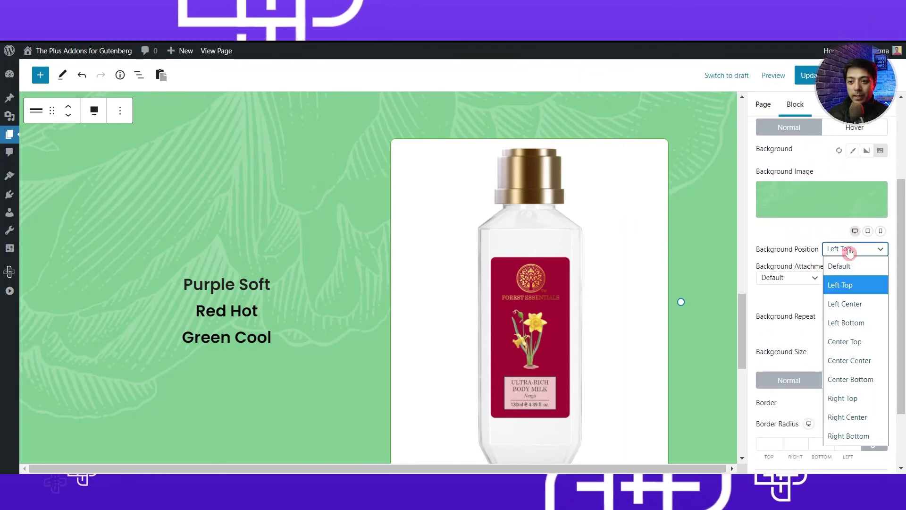
{"action": "left_click", "coordinate": [850, 285]}
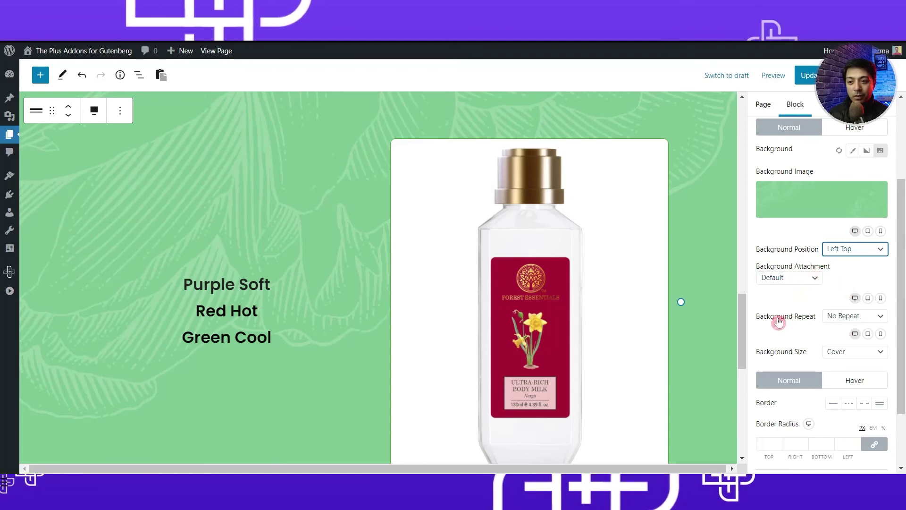
{"action": "left_click", "coordinate": [853, 317]}
{"action": "left_click", "coordinate": [852, 318]}
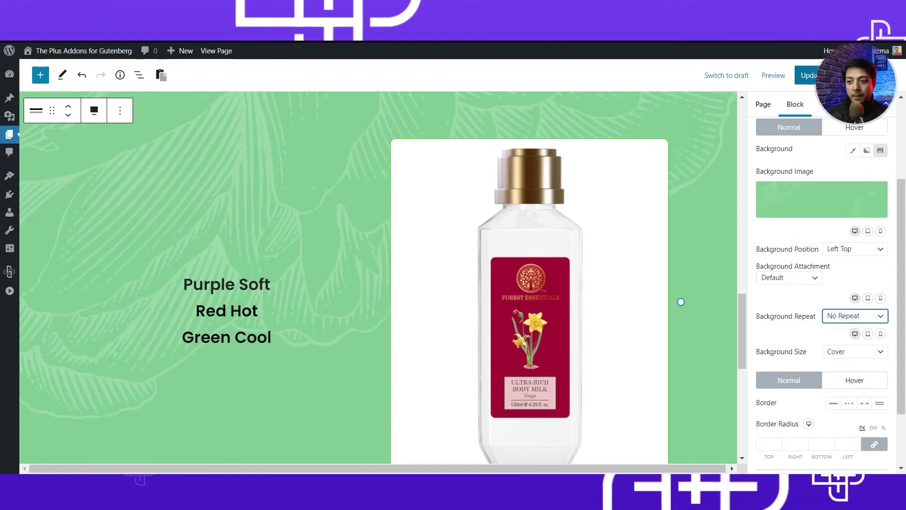
{"action": "left_click", "coordinate": [808, 75]}
{"action": "key", "text": "ctrl+Tab"}
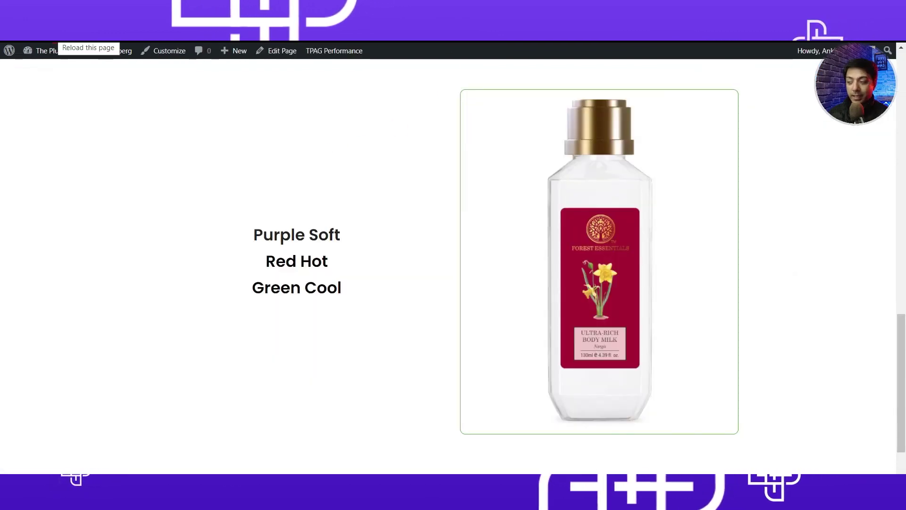
Preview the service list items on the reloaded live page with its green background
{"action": "mouse_move", "coordinate": [314, 255]}
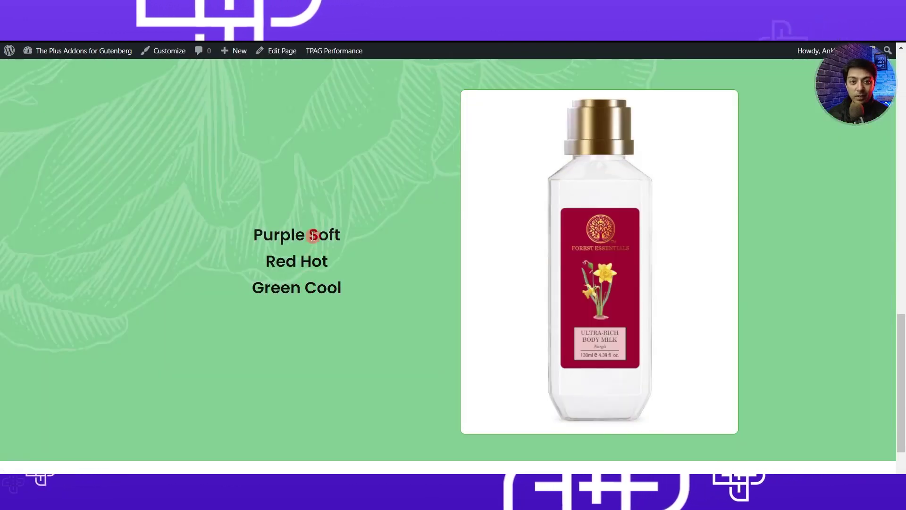